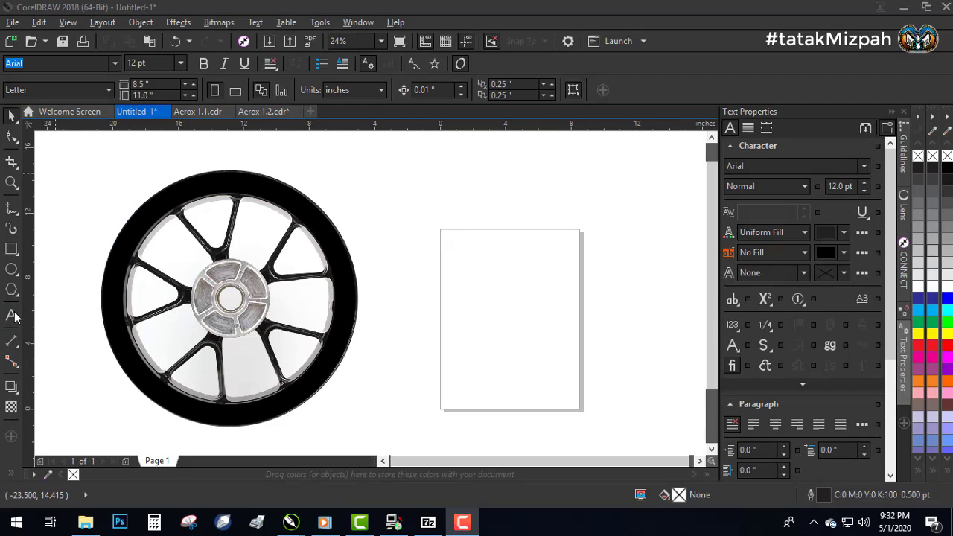
# Step: Add 150 pt Arial artistic text reading "TUTORIAL HOW TO MAKE MAGS STICKER DESIGN" on three lines beside the wheel image
pyautogui.click(12, 316)
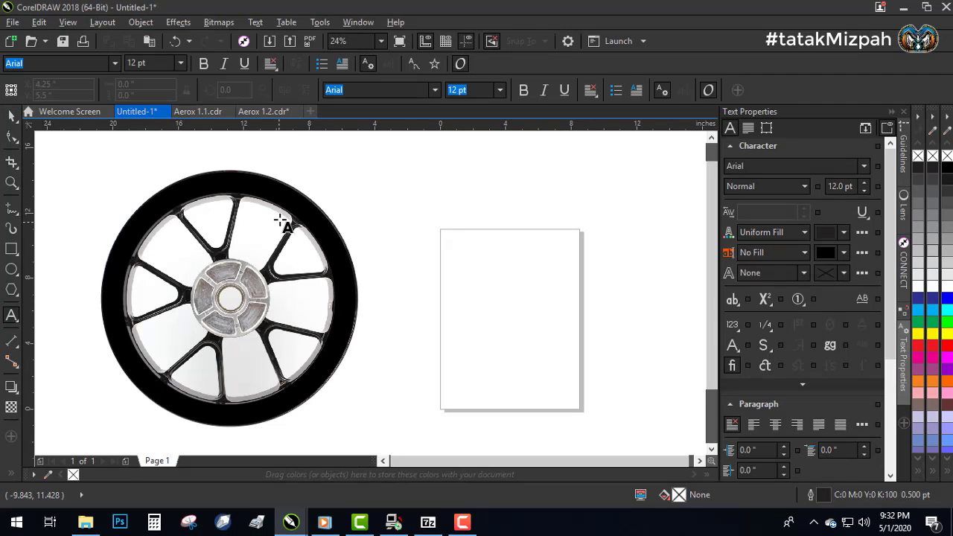
pyautogui.click(375, 196)
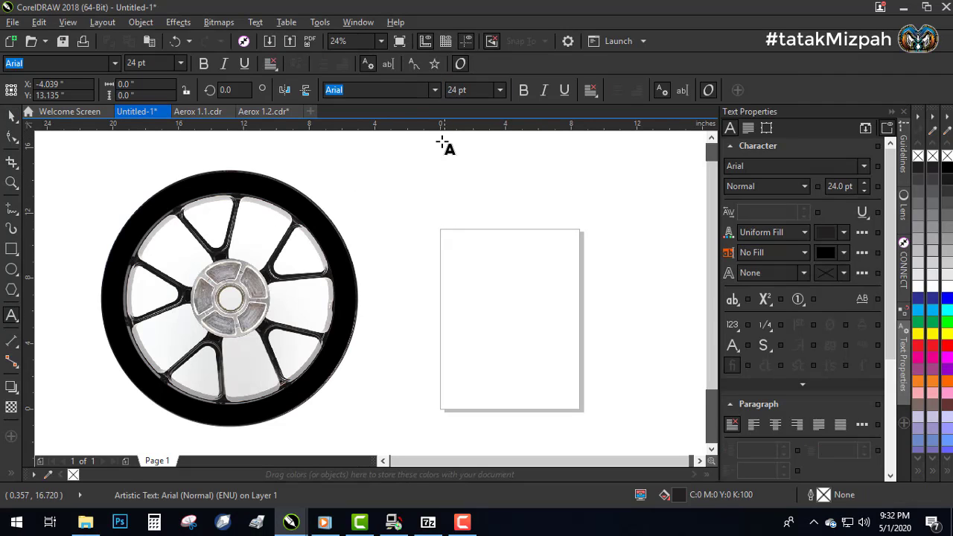
pyautogui.click(499, 91)
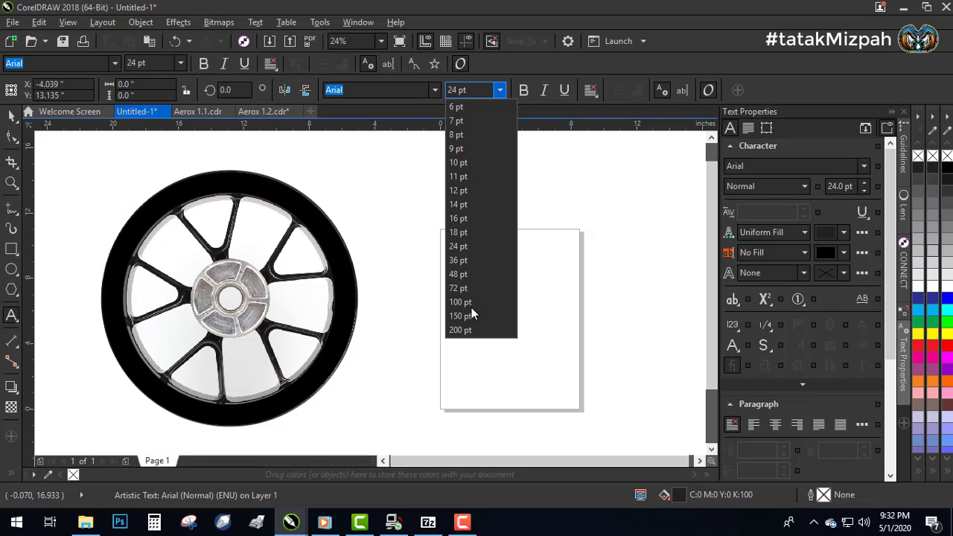
pyautogui.click(472, 317)
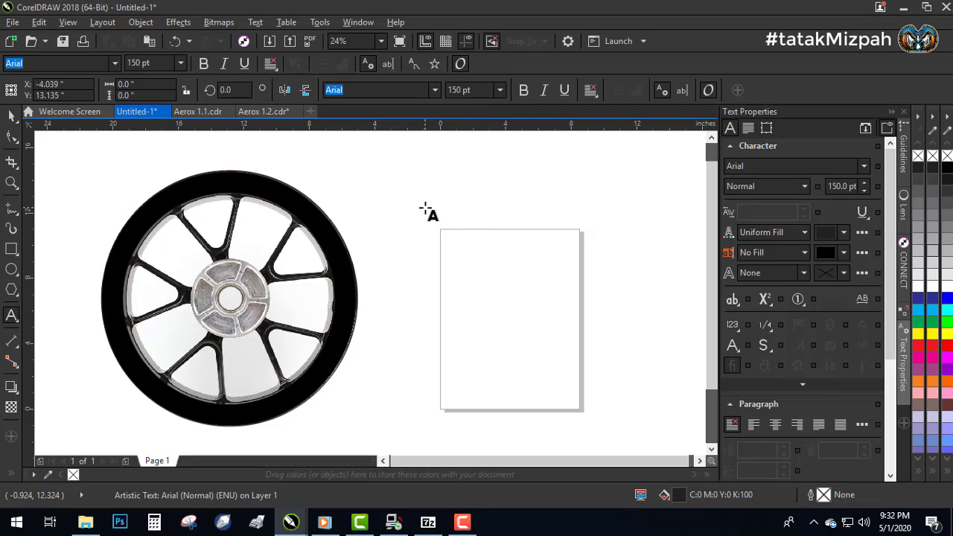
pyautogui.write('TUT')
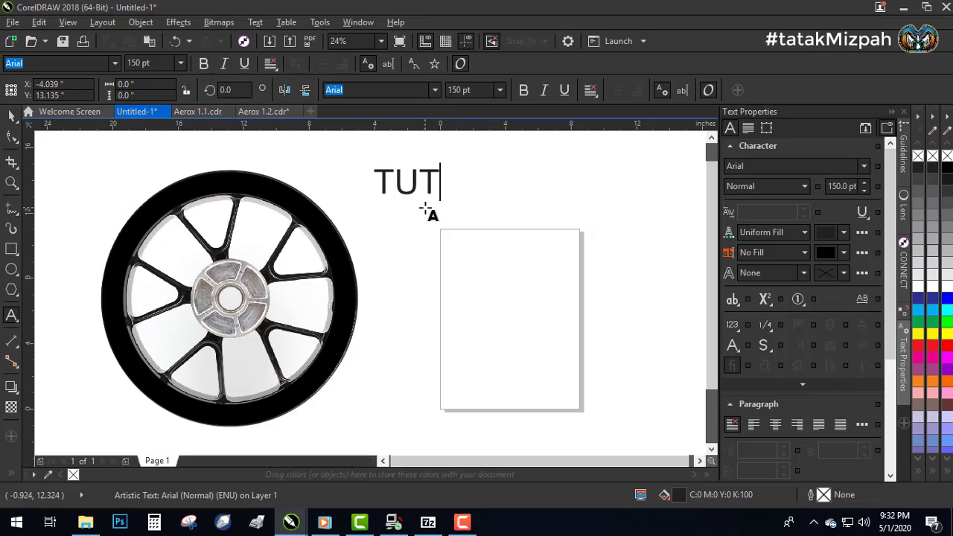
pyautogui.write('ORIAL HOW TO ')
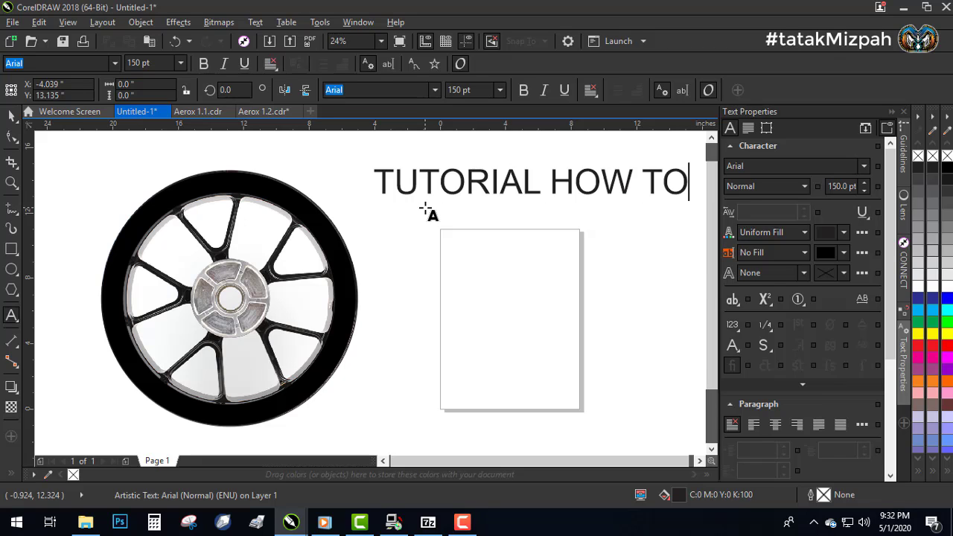
pyautogui.write('MAKE ')
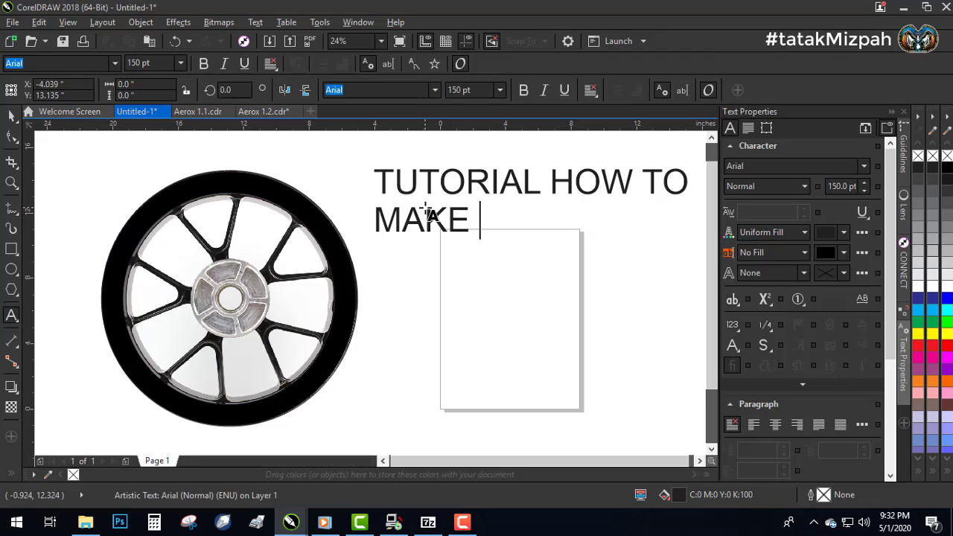
pyautogui.write('MAGS')
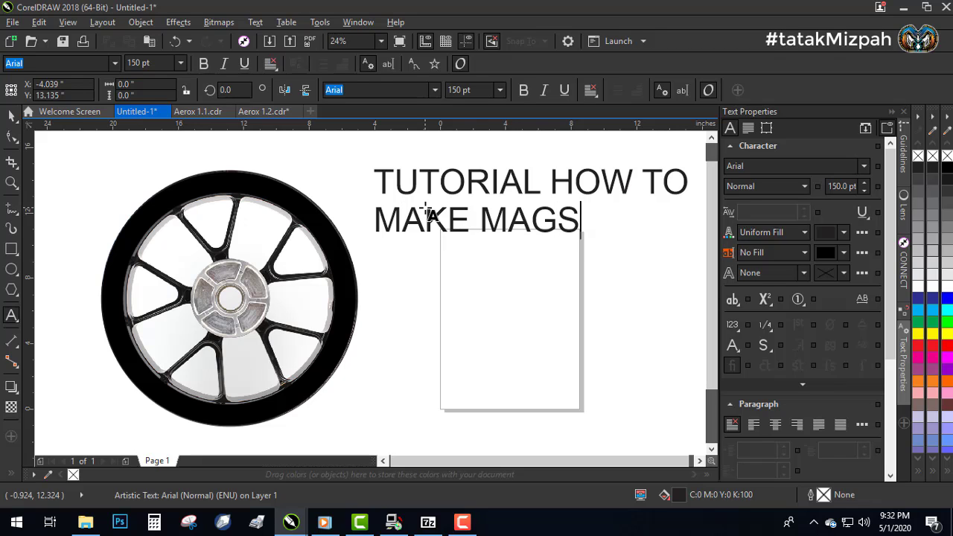
pyautogui.write(' D')
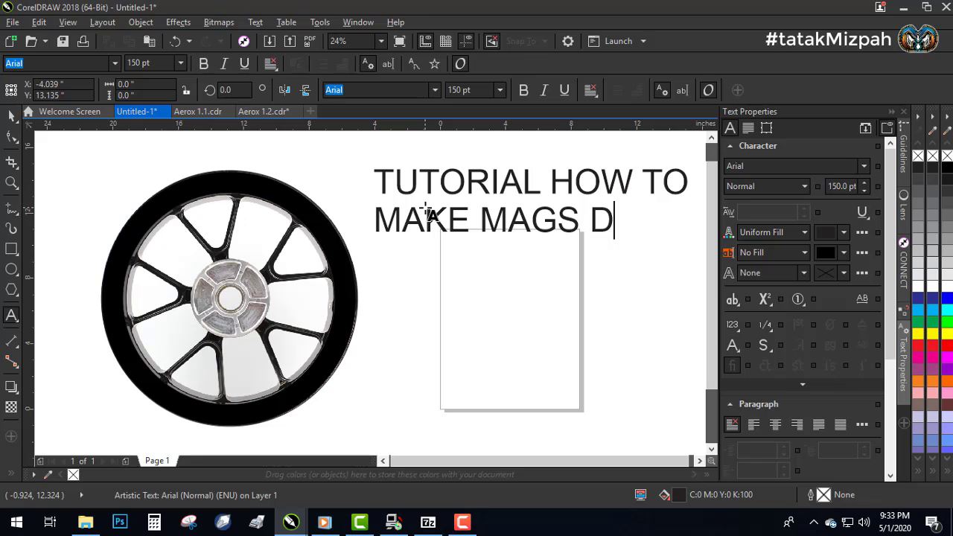
pyautogui.press('BackSpace')
pyautogui.write('STICKER')
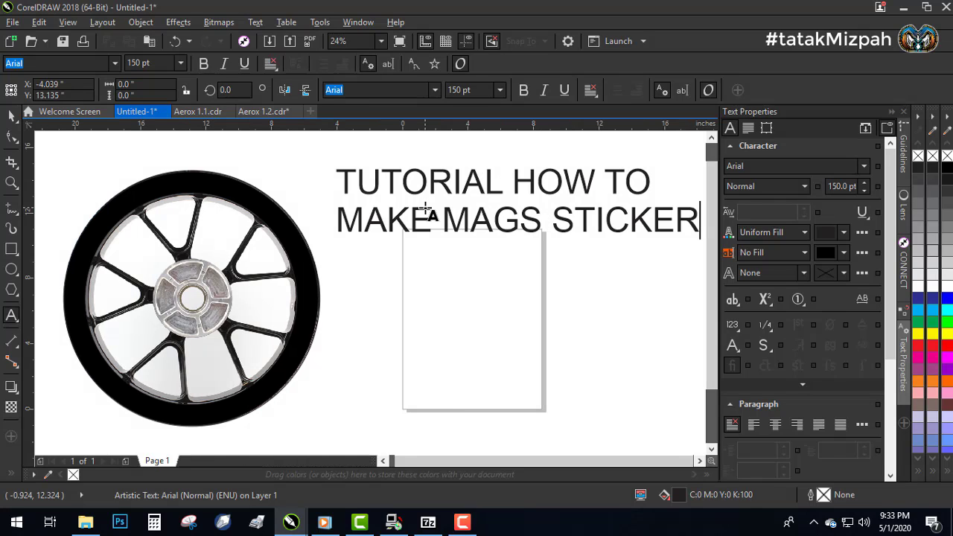
pyautogui.press('Return')
pyautogui.write('DESIGN')
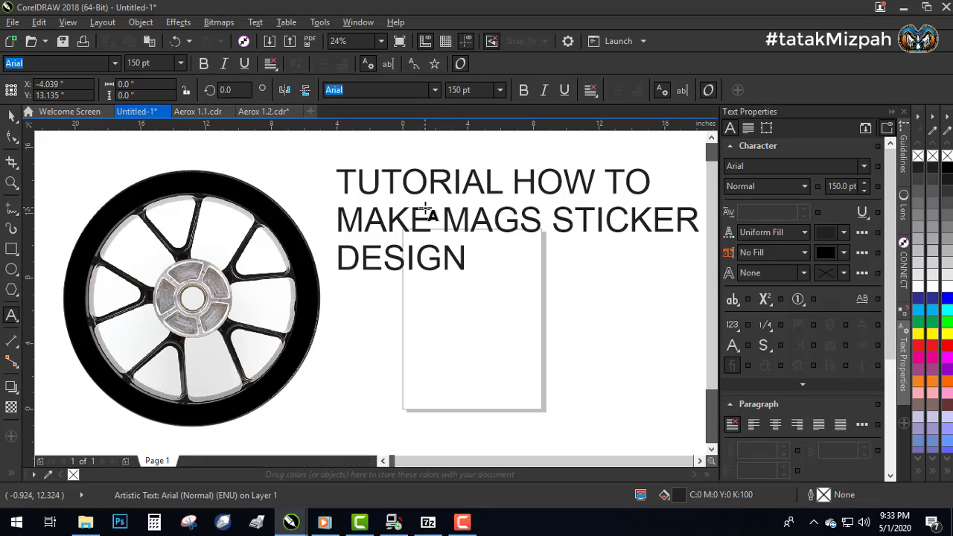
# Step: Delete the whole title text beside the wheel image
pyautogui.hotkey('ctrl', 'a')
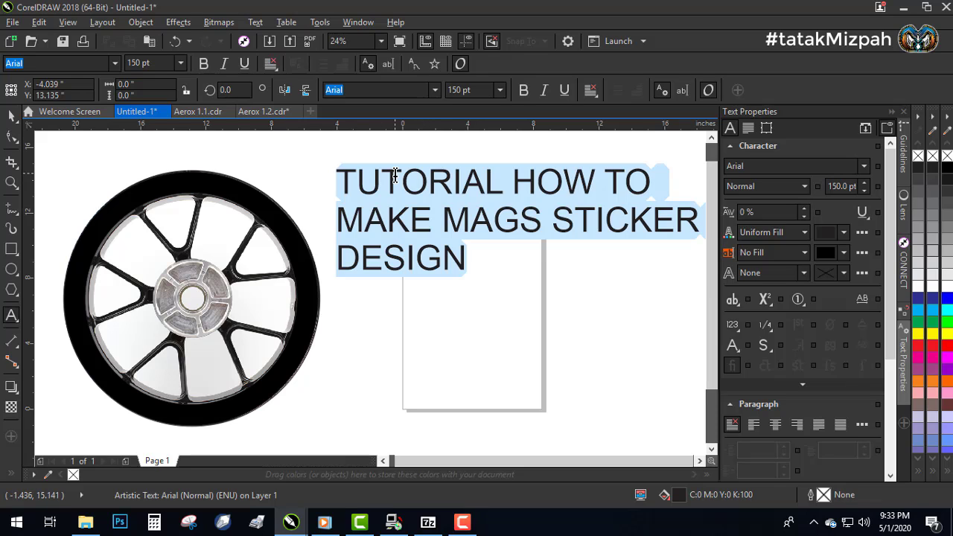
pyautogui.press('Delete')
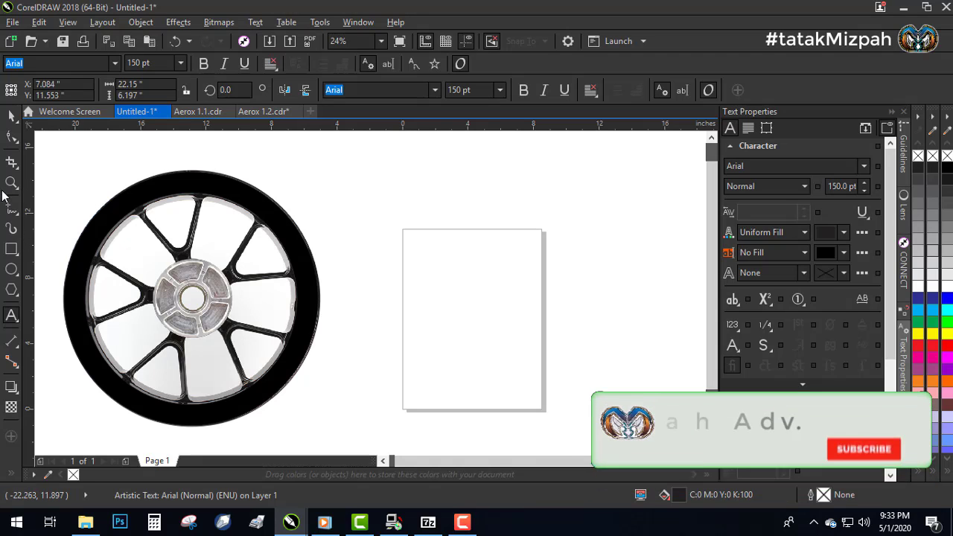
# Step: Draw a circle about 14.25 inches in diameter over the page and shift it slightly up and to the left
pyautogui.click(12, 271)
pyautogui.moveTo(388, 189); pyautogui.dragTo(613, 422)
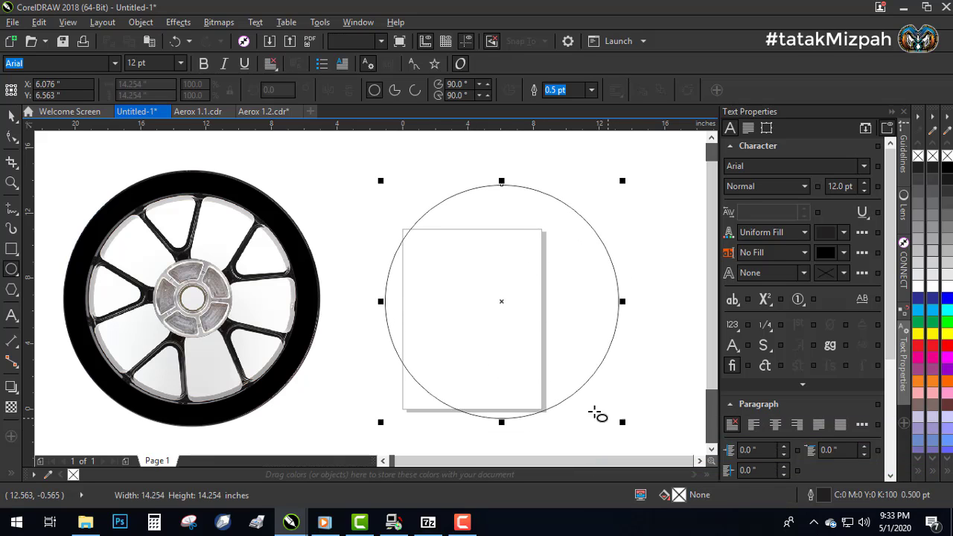
pyautogui.click(11, 117)
pyautogui.moveTo(424, 253); pyautogui.dragTo(412, 242)
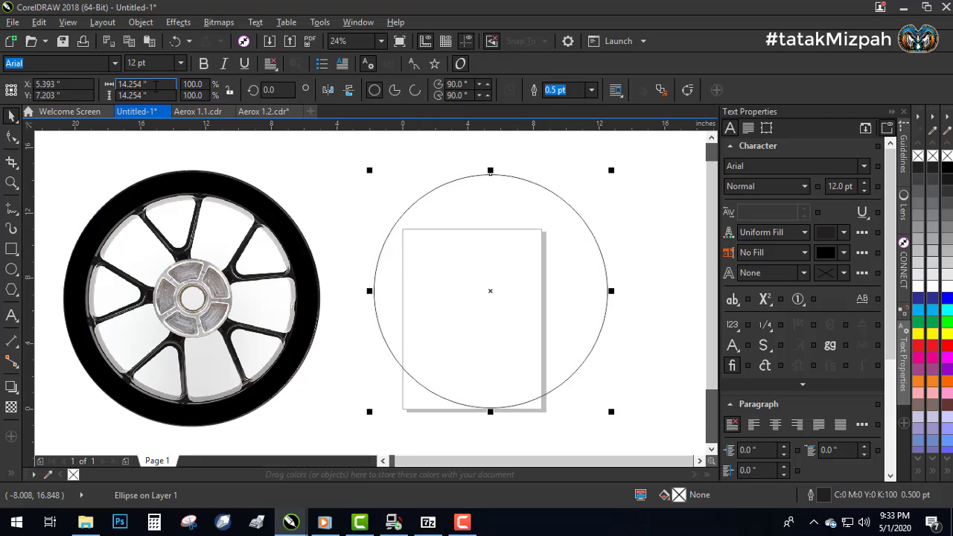
# Step: Set the circle's width and height to 14.5 inches
pyautogui.click(155, 85)
pyautogui.write('14.5')
pyautogui.press('Tab')
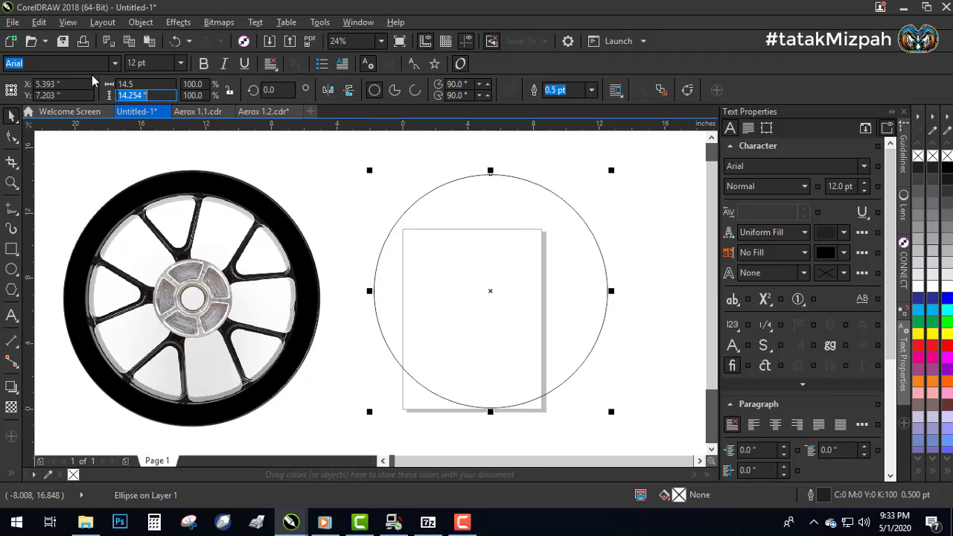
pyautogui.write('1.')
pyautogui.write('4.5')
pyautogui.press('Return')
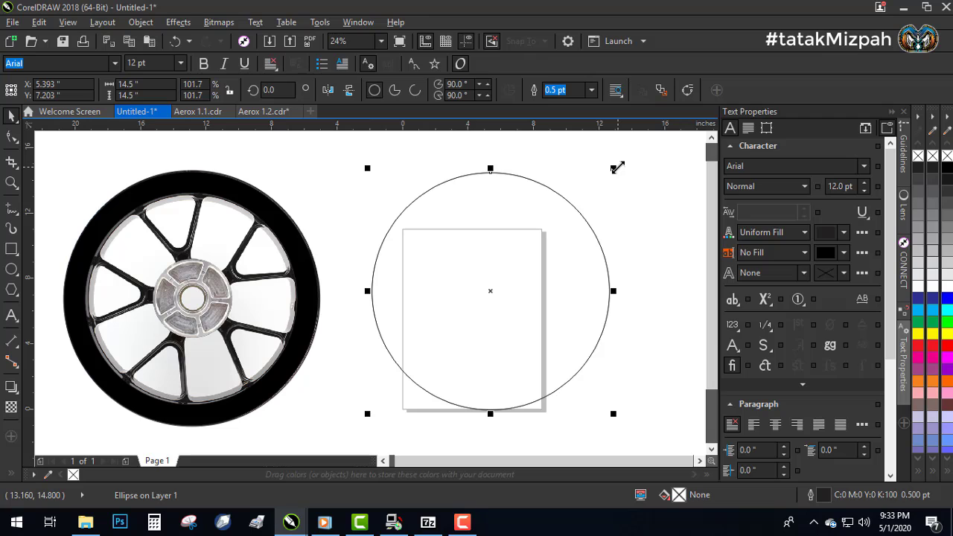
# Step: Make a smaller concentric copy of the circle and trim the outer circle with it to form a rim ring
pyautogui.moveTo(617, 168); pyautogui.dragTo(596, 170)
pyautogui.keyDown('shift'); pyautogui.click(526, 175); pyautogui.keyUp('shift')
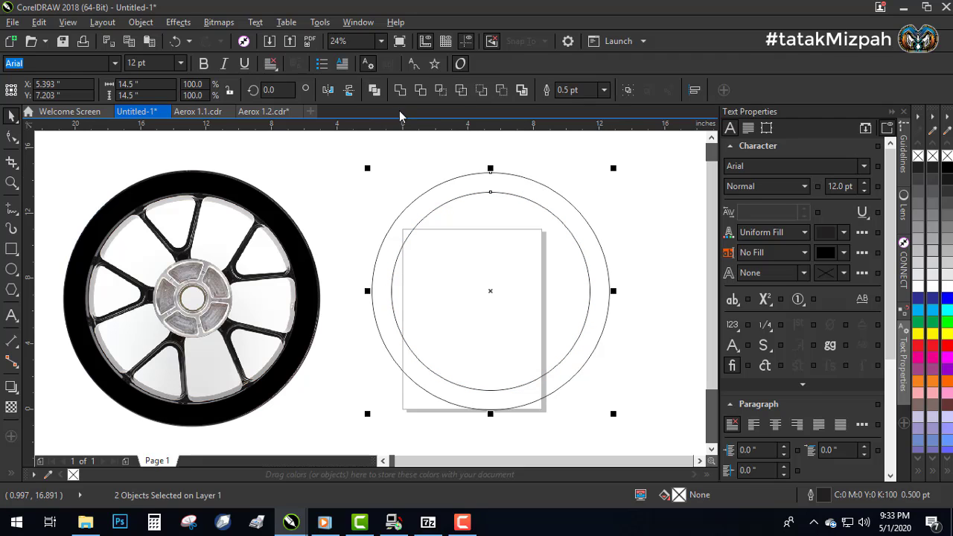
pyautogui.click(420, 90)
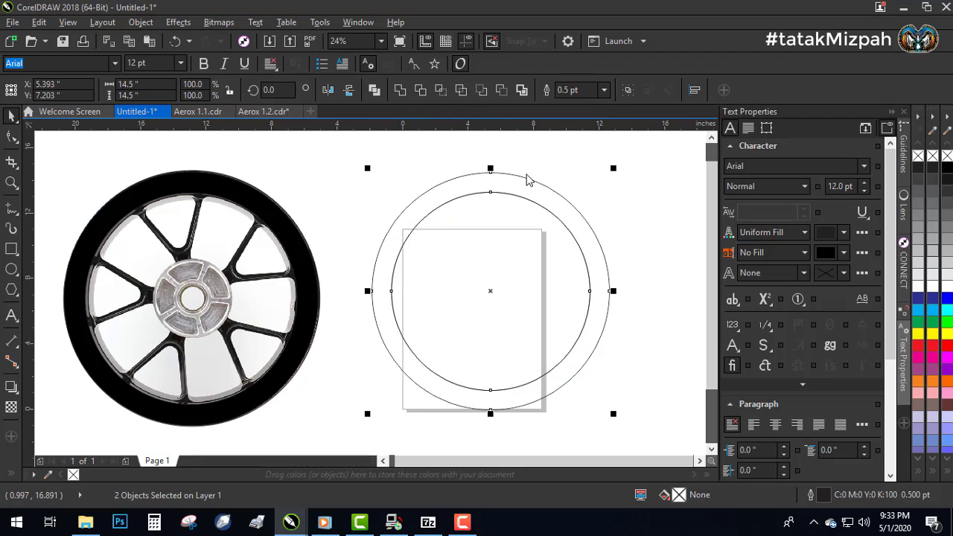
pyautogui.press('Escape')
pyautogui.click(528, 180)
pyautogui.press('Escape')
pyautogui.click(530, 228)
pyautogui.press('Escape')
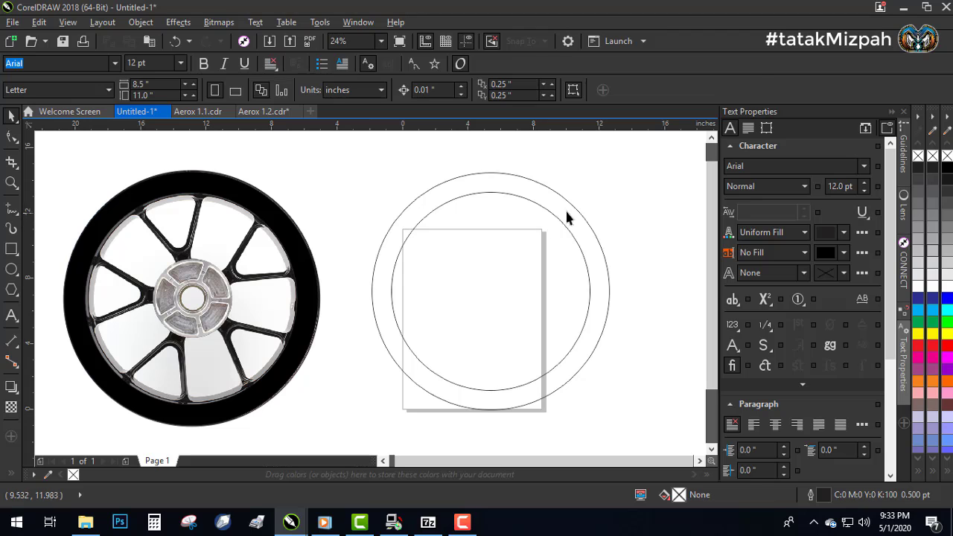
# Step: Try moving the ring onto the wheel image, undo the move and deselect the ring
pyautogui.moveTo(566, 216); pyautogui.dragTo(275, 218)
pyautogui.hotkey('ctrl', 'z')
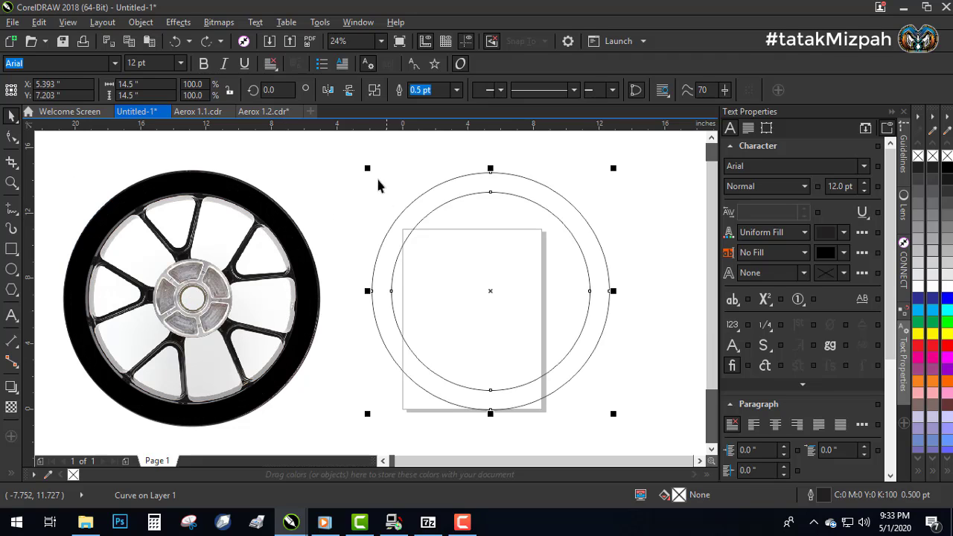
pyautogui.click(376, 175)
pyautogui.moveTo(526, 183); pyautogui.dragTo(534, 188)
pyautogui.click(553, 192)
pyautogui.click(376, 177)
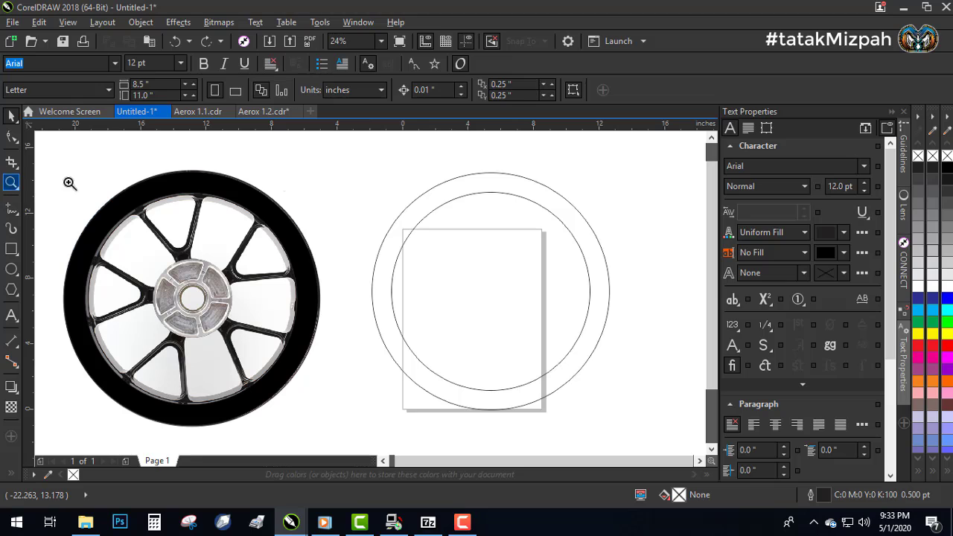
# Step: Draw a closed six-node zigzag shape about 3.26 by 1.94 inches across the upper left part of the ring with the Polyline tool
pyautogui.moveTo(335, 157); pyautogui.dragTo(658, 424)
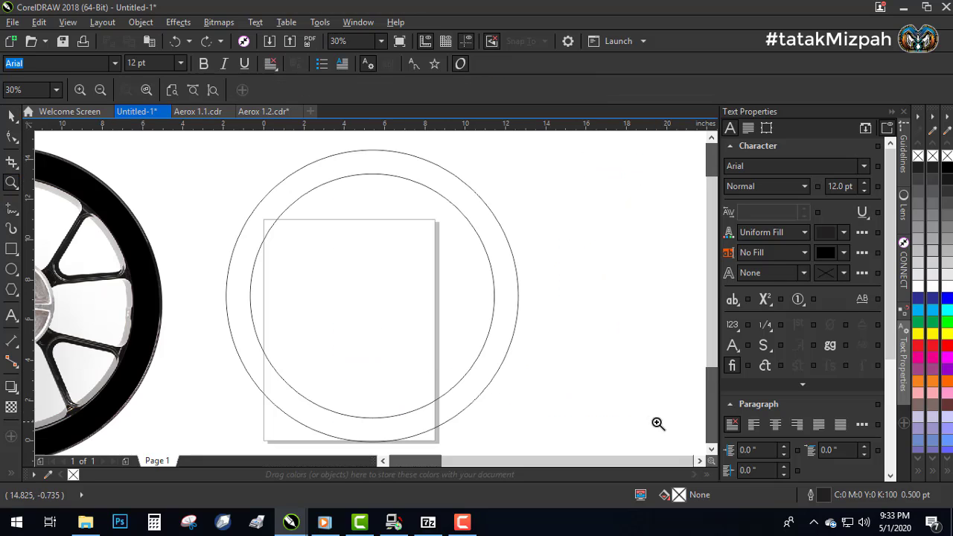
pyautogui.click(9, 117)
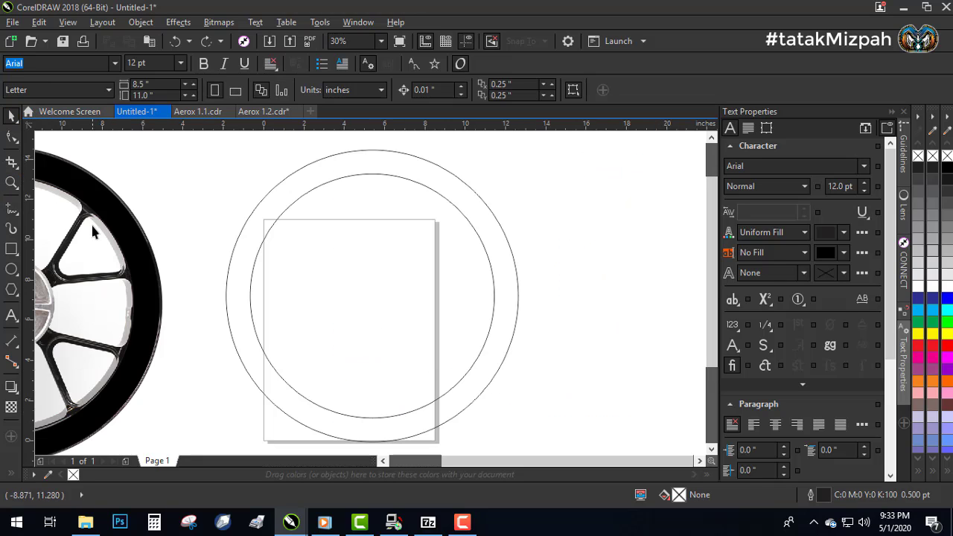
pyautogui.click(10, 226)
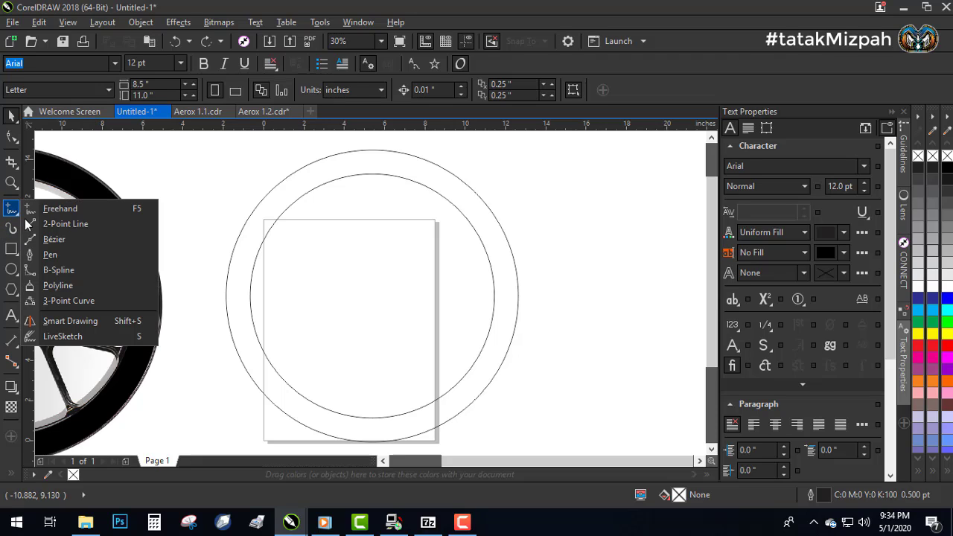
pyautogui.click(67, 286)
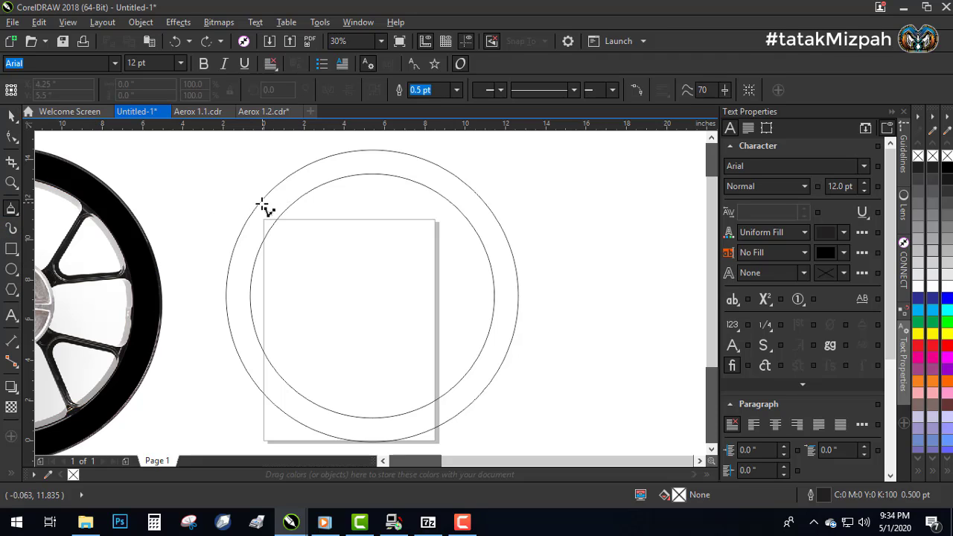
pyautogui.click(310, 165)
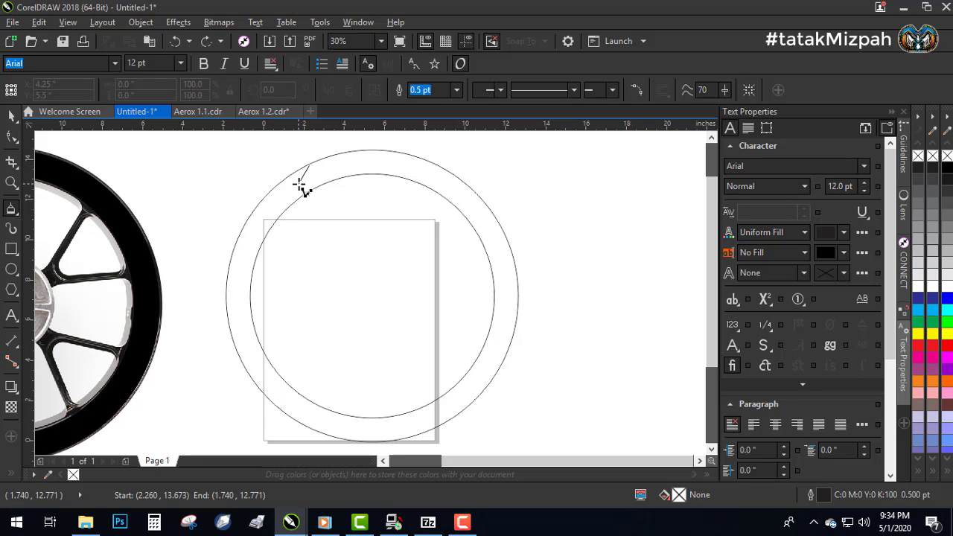
pyautogui.click(300, 183)
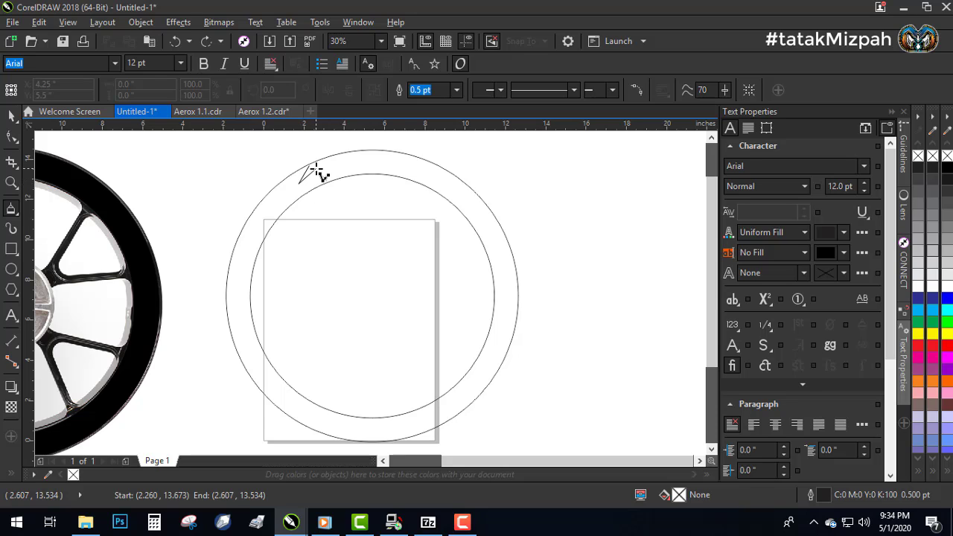
pyautogui.click(330, 171)
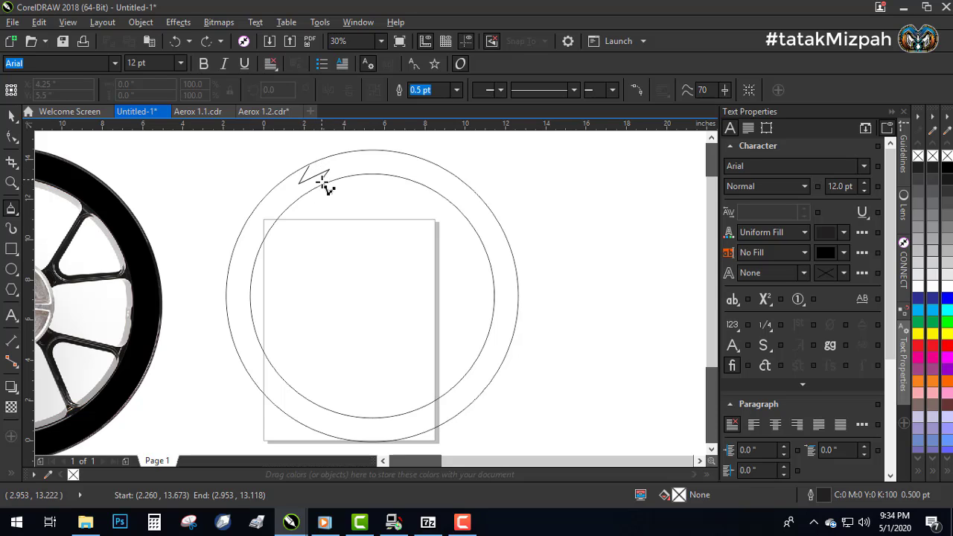
pyautogui.click(324, 187)
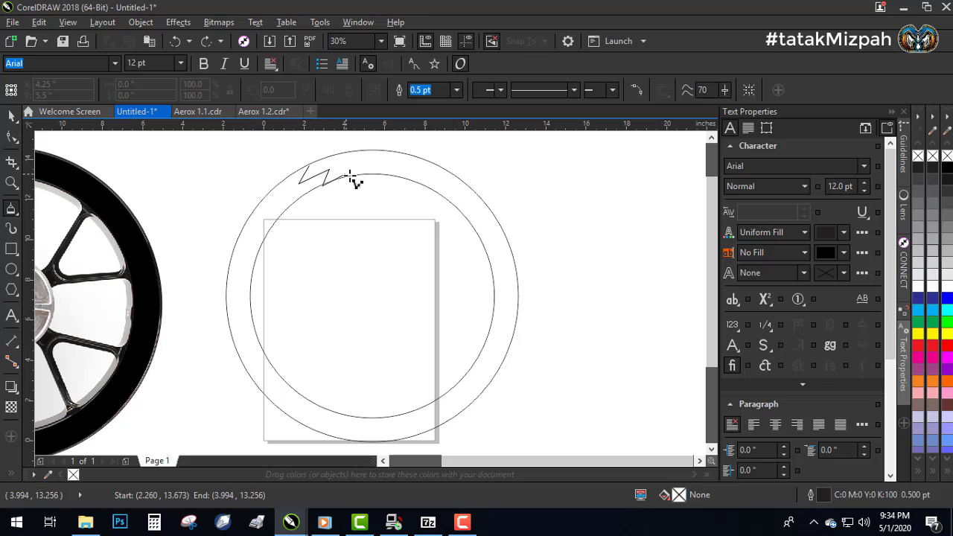
pyautogui.click(353, 177)
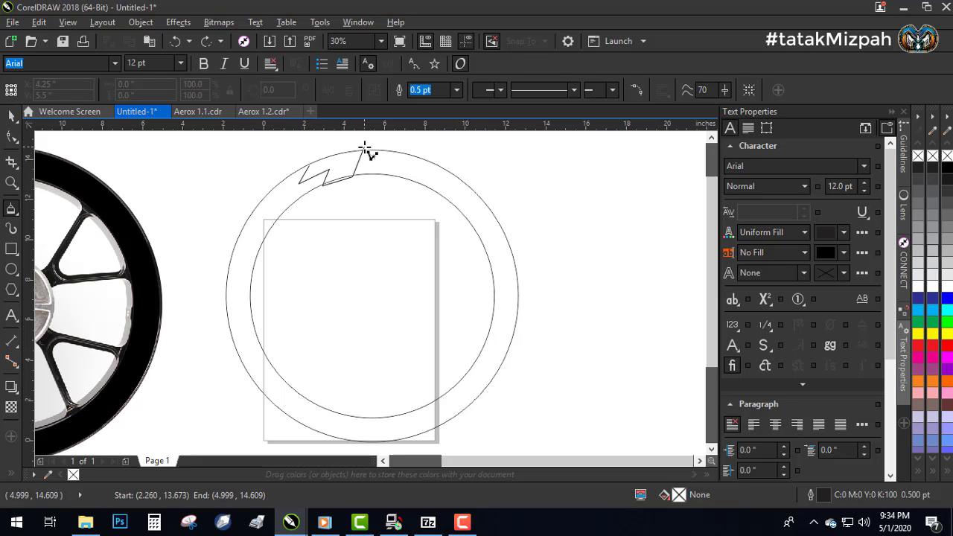
pyautogui.click(365, 148)
pyautogui.click(309, 165)
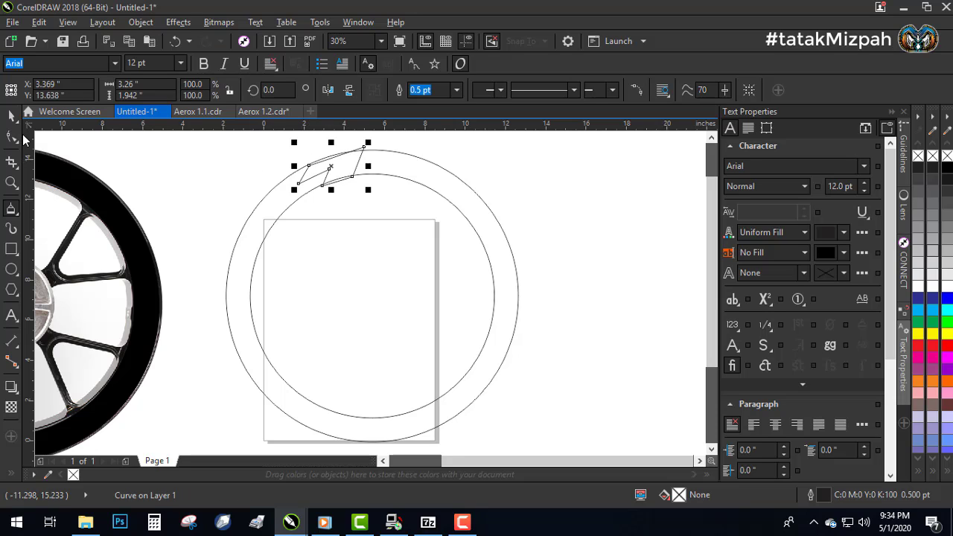
pyautogui.click(11, 138)
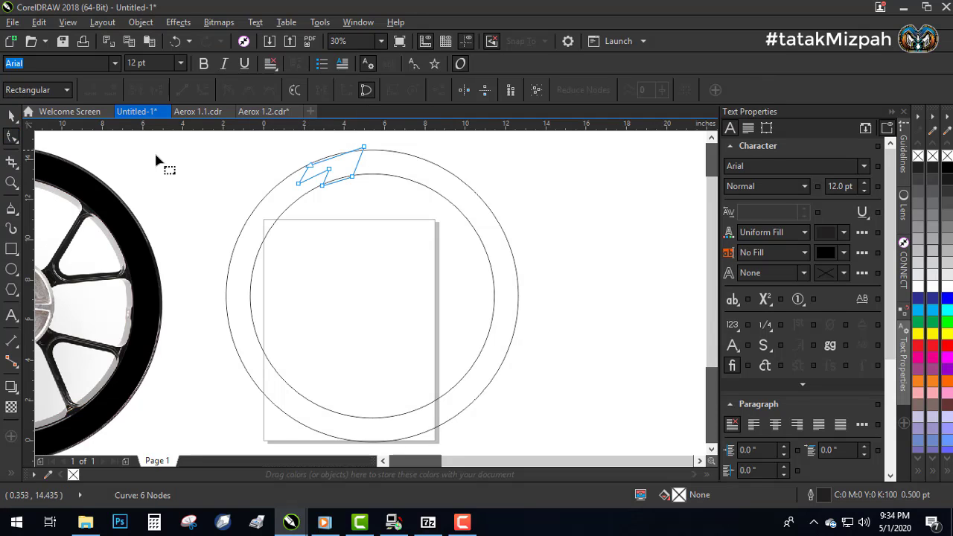
# Step: Draw a closed seven-node shape about 6.42 by 2.92 inches across the ring's top and upper right, beside the zigzag, with the Polyline tool
pyautogui.click(12, 211)
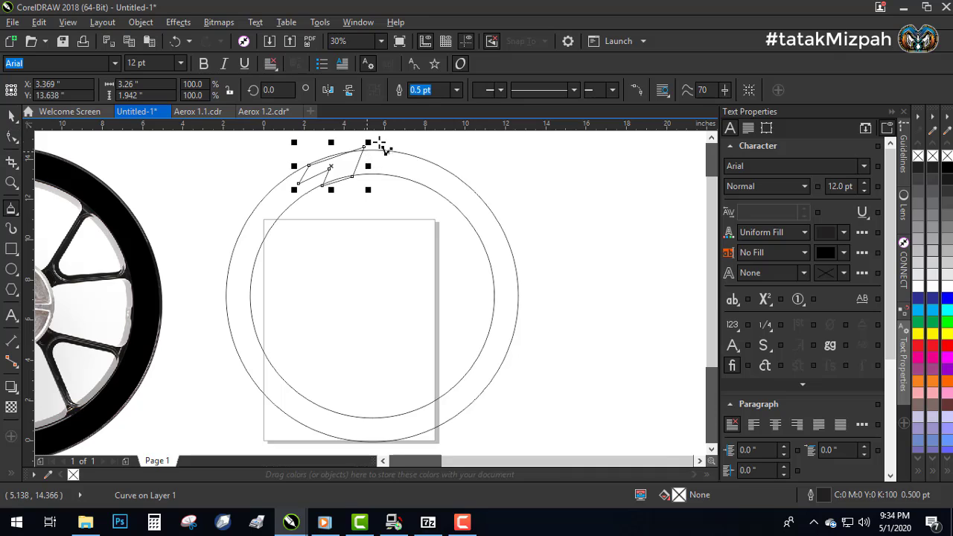
pyautogui.scroll(2, 372, 149)
pyautogui.click(349, 155)
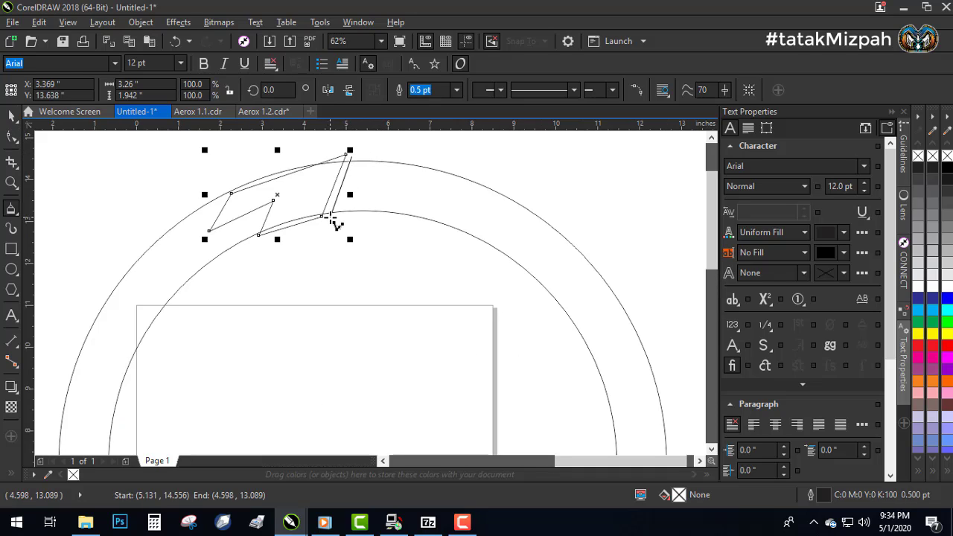
pyautogui.click(330, 217)
pyautogui.click(382, 216)
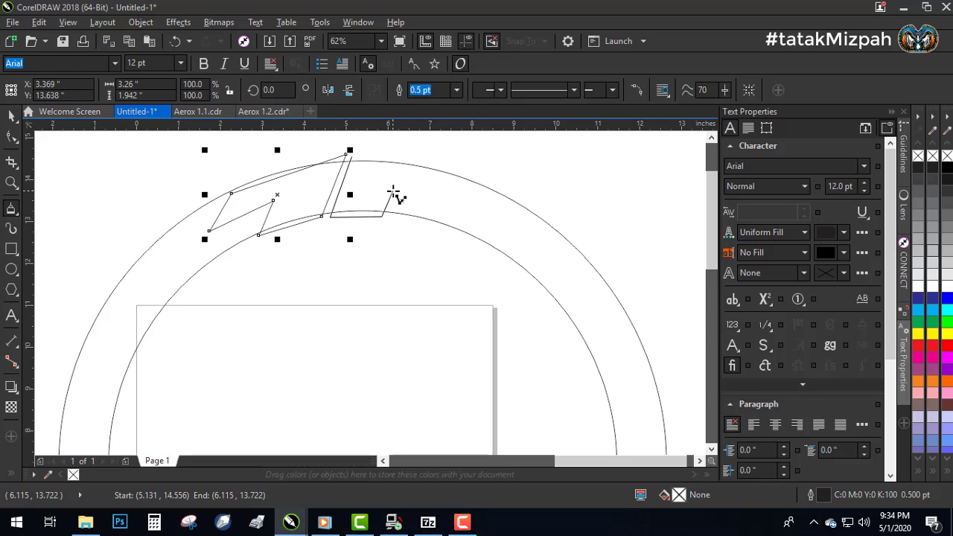
pyautogui.click(393, 192)
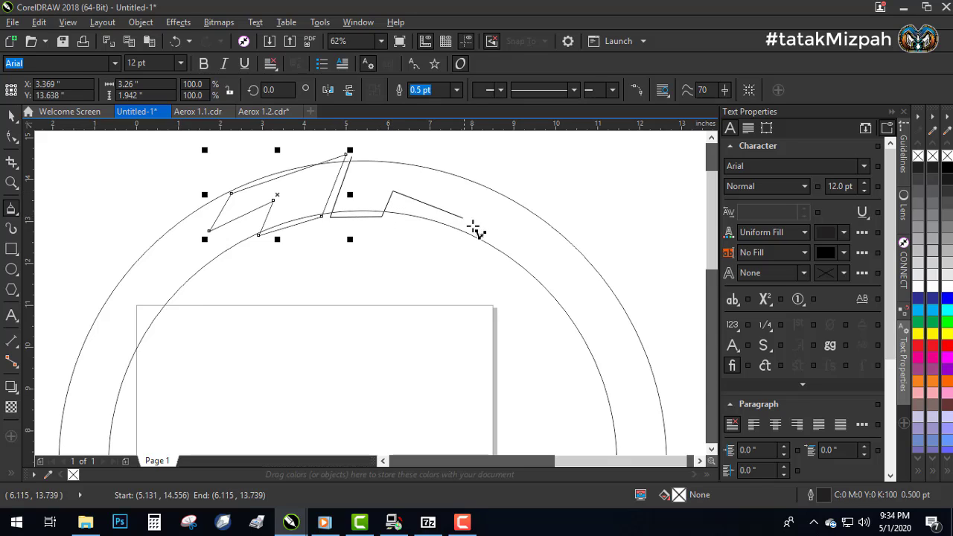
pyautogui.click(569, 272)
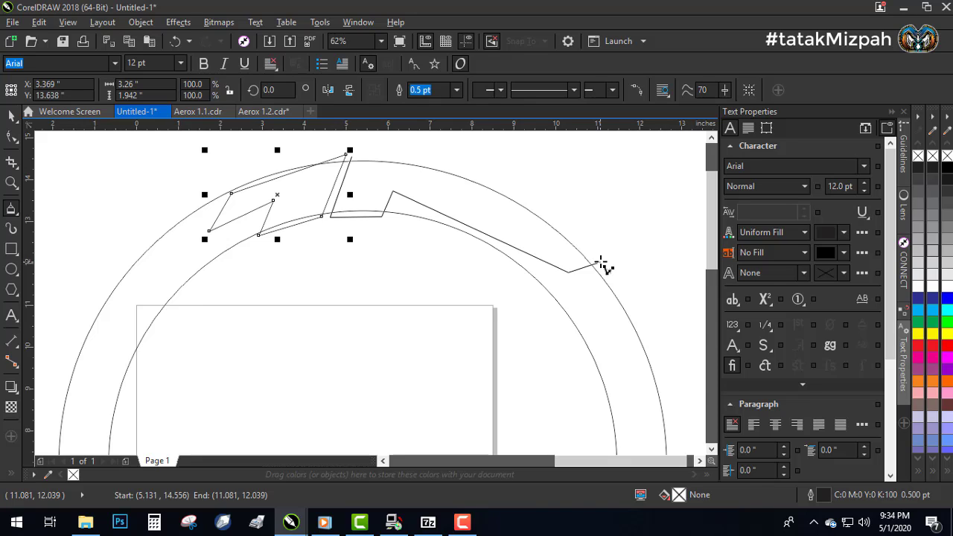
pyautogui.click(599, 260)
pyautogui.click(477, 151)
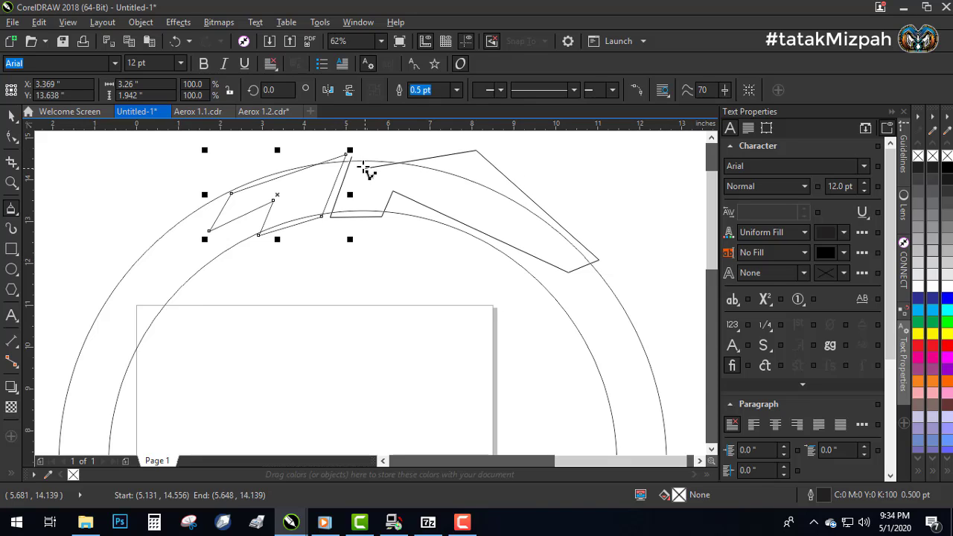
pyautogui.click(353, 157)
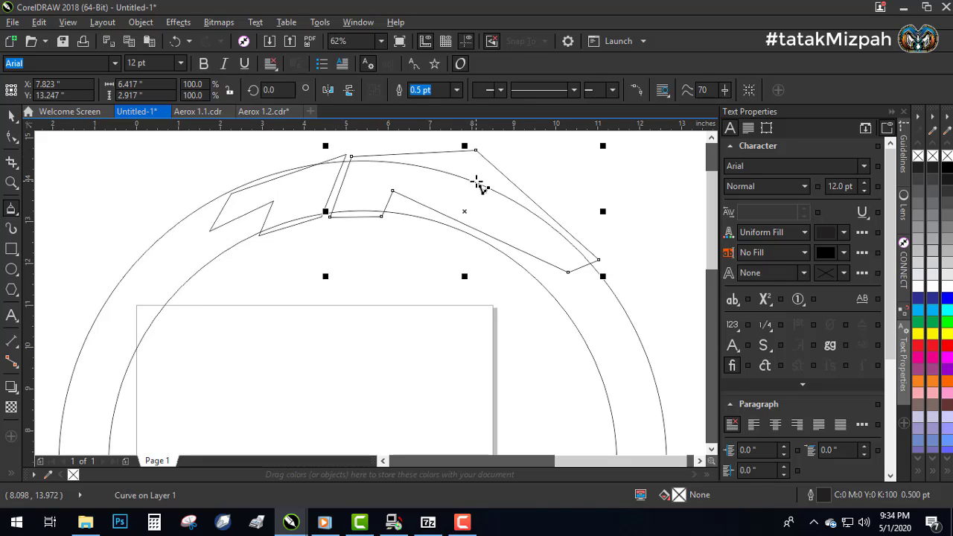
# Step: Draw a closed six-node shape about 5.78 by 3.02 inches just below the seven-node shape, crossing the ring's inner edge
pyautogui.click(600, 264)
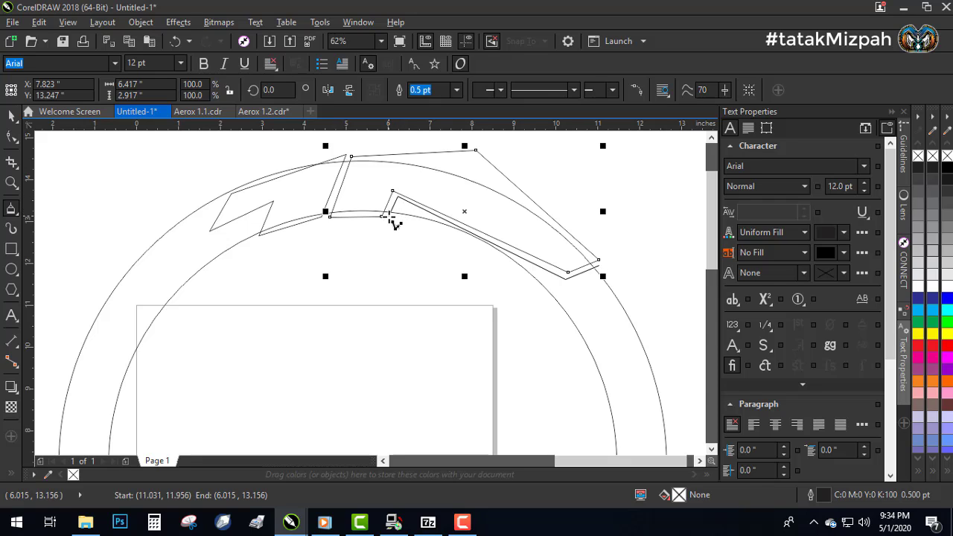
pyautogui.click(570, 322)
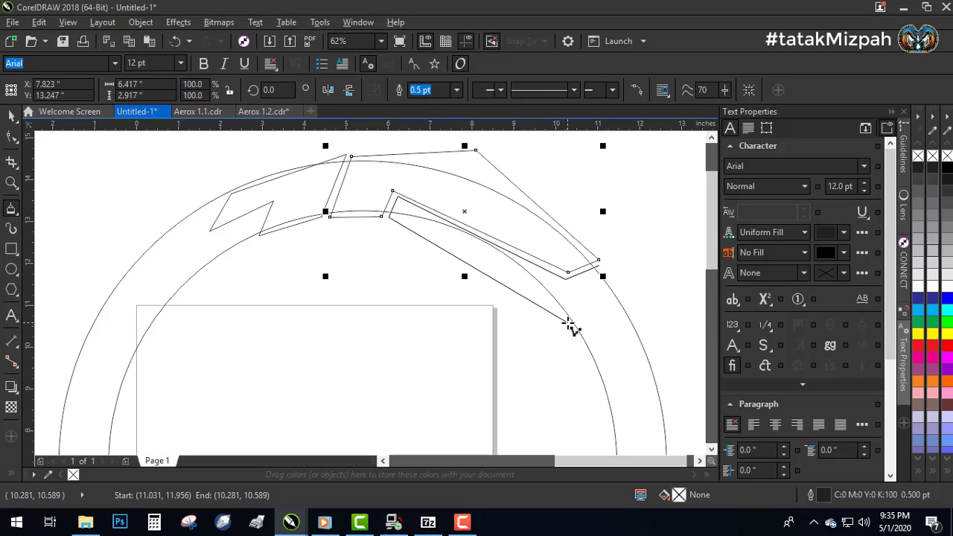
pyautogui.click(631, 296)
pyautogui.click(599, 264)
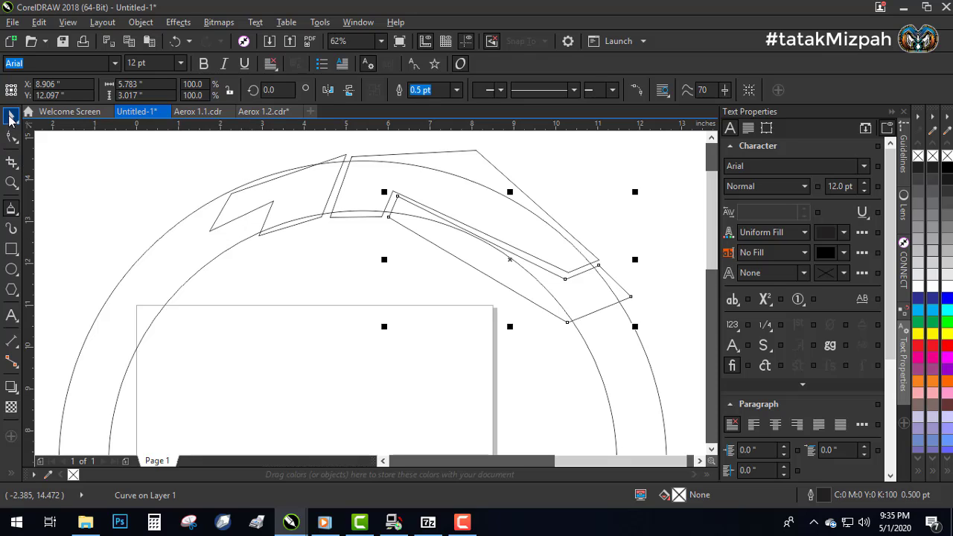
# Step: Convert the zigzag shape's segments to curves and bend its upper edge outside the ring and its lower left edge into an arc
pyautogui.click(10, 118)
pyautogui.click(127, 158)
pyautogui.click(11, 137)
pyautogui.click(258, 187)
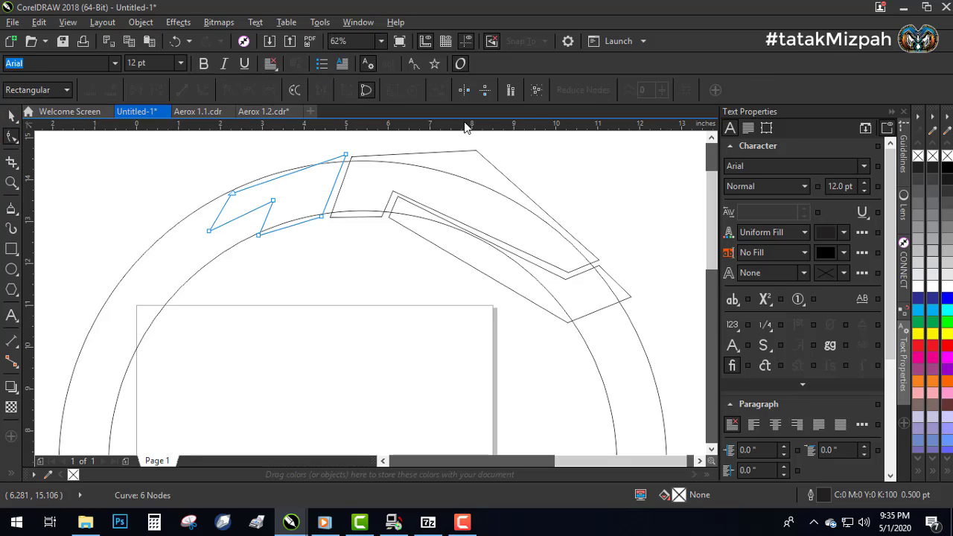
pyautogui.click(537, 90)
pyautogui.click(202, 91)
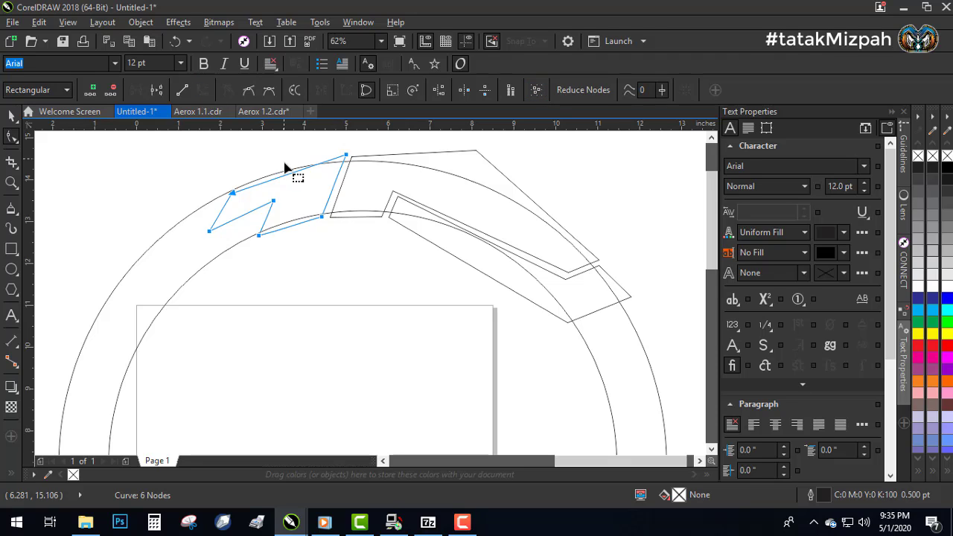
pyautogui.moveTo(279, 183); pyautogui.dragTo(274, 159)
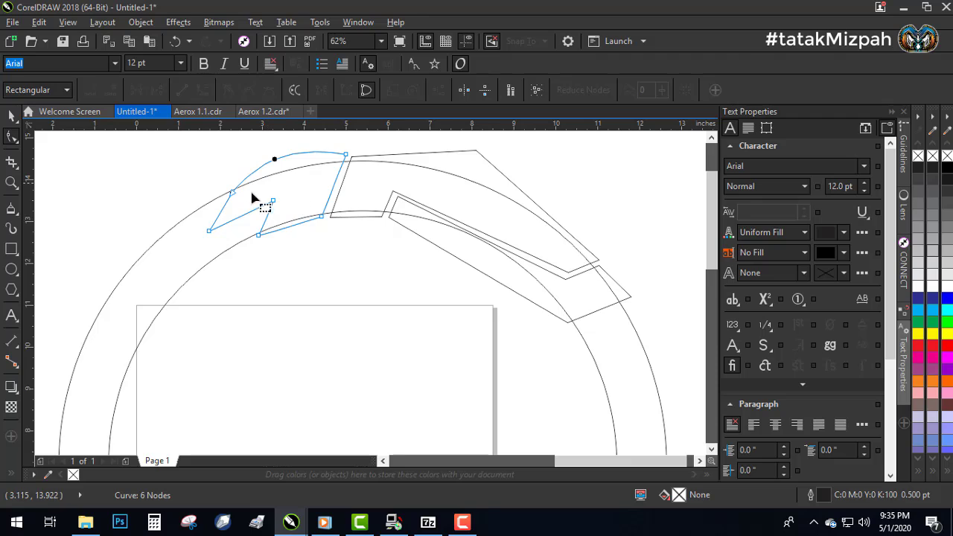
pyautogui.scroll(2, 240, 223)
pyautogui.moveTo(243, 238); pyautogui.dragTo(239, 236)
pyautogui.scroll(-2, 240, 235)
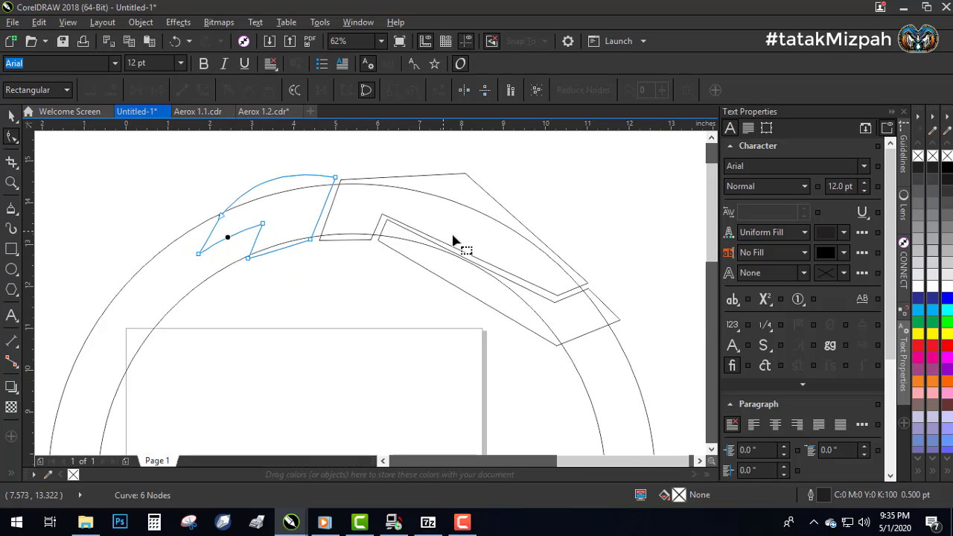
# Step: Convert the seven-node shape's segments to curves and reshape its long inner edge into an arc that follows the ring
pyautogui.scroll(2, 461, 253)
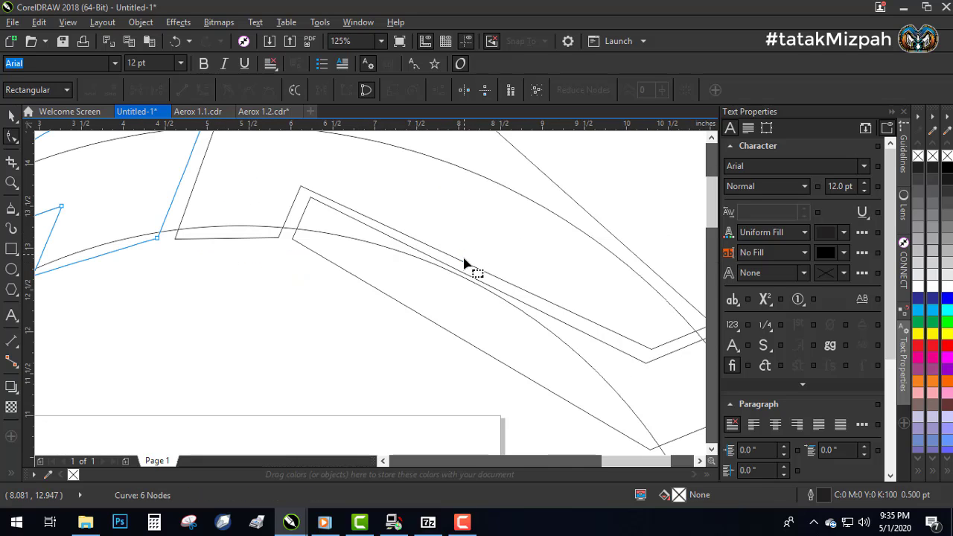
pyautogui.click(462, 260)
pyautogui.click(531, 94)
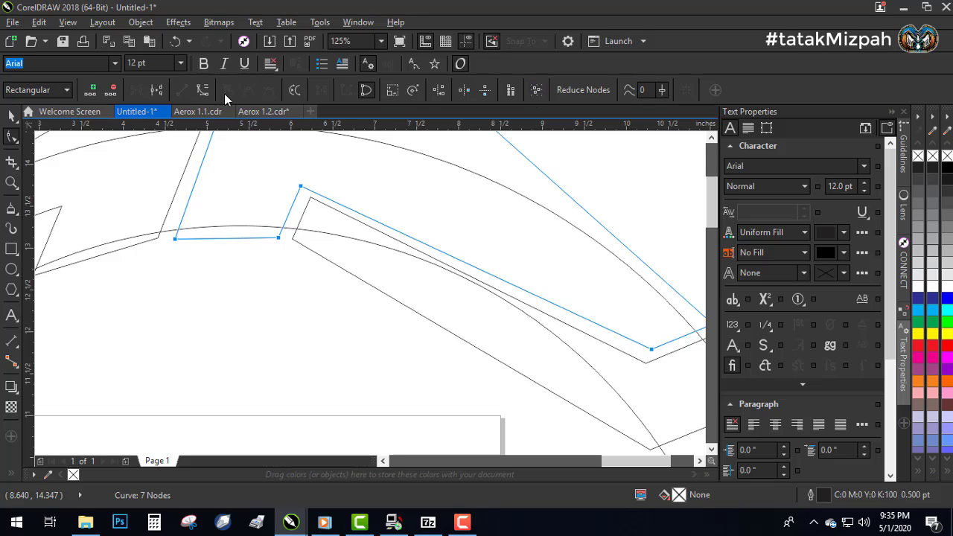
pyautogui.click(204, 91)
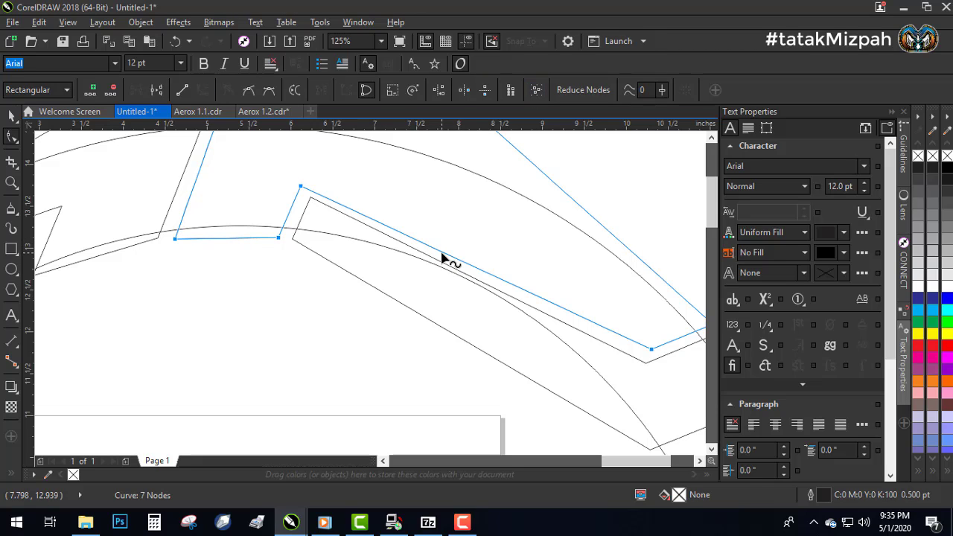
pyautogui.moveTo(443, 257); pyautogui.dragTo(455, 224)
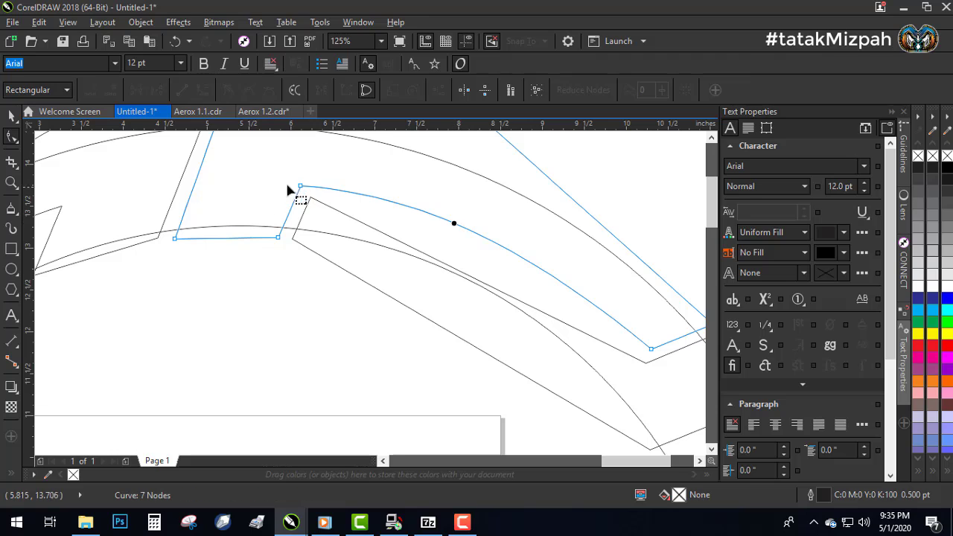
pyautogui.hotkey('ctrl', 'z')
pyautogui.moveTo(300, 187); pyautogui.dragTo(304, 178)
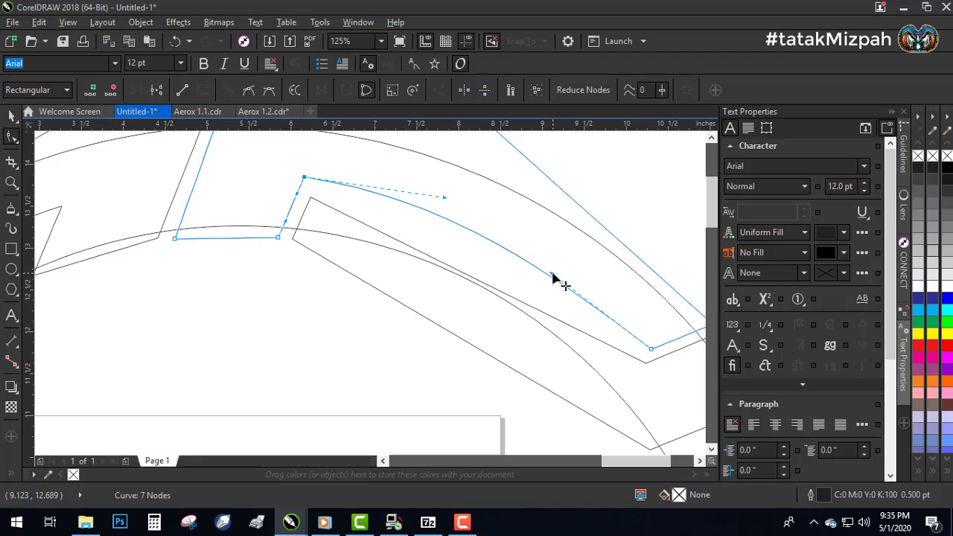
pyautogui.moveTo(553, 275)
pyautogui.mouseDown()
pyautogui.moveTo(559, 263)
pyautogui.moveTo(551, 262)
pyautogui.mouseUp()
# Step: Convert the lower six-node shape's segments to curves and bend its long upper edge parallel to the neighbouring arc, raising its upper left node slightly
pyautogui.scroll(-2, 429, 262)
pyautogui.scroll(2, 478, 265)
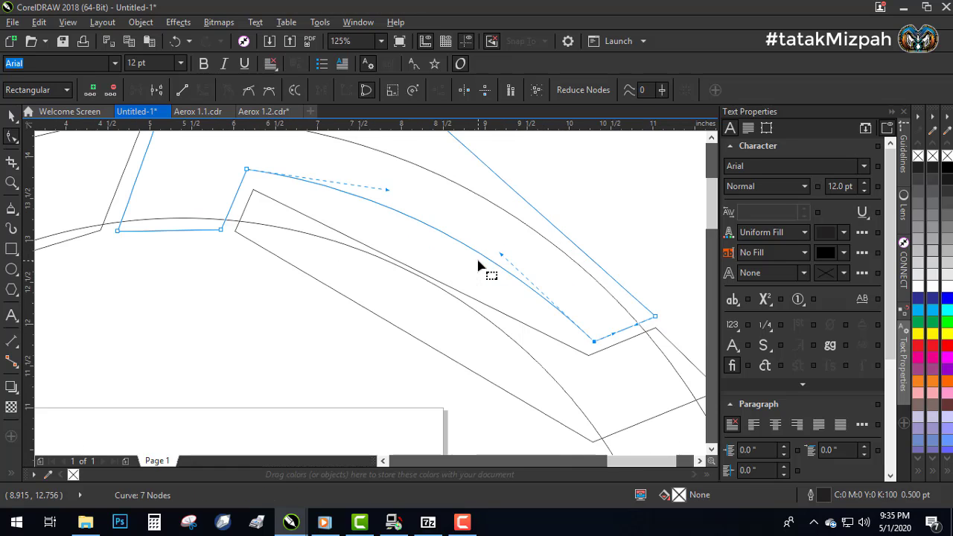
pyautogui.click(429, 280)
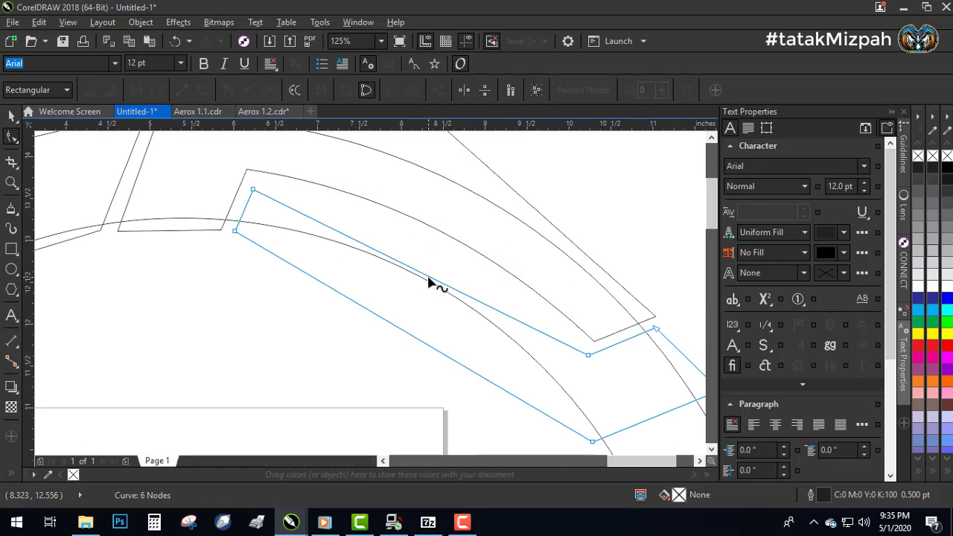
pyautogui.click(533, 94)
pyautogui.click(211, 92)
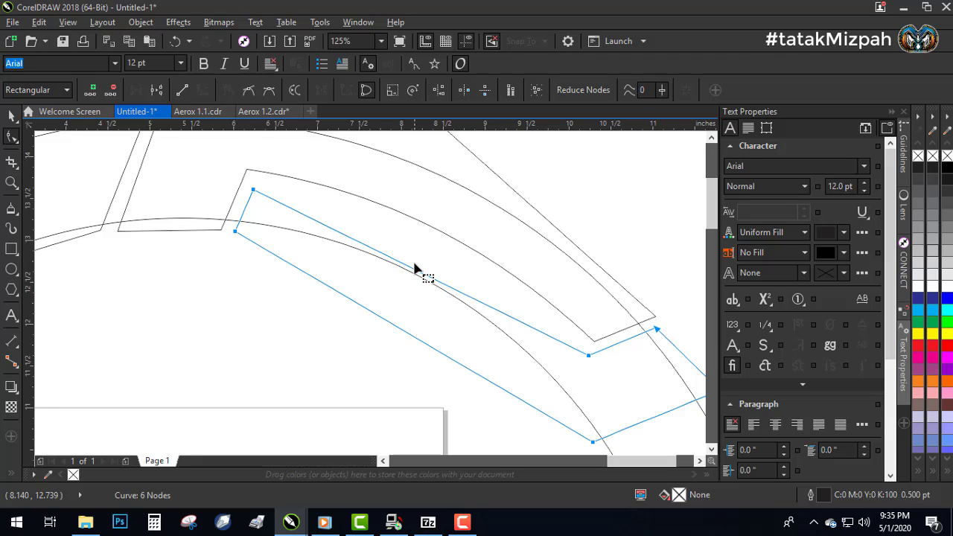
pyautogui.moveTo(416, 274); pyautogui.dragTo(409, 251)
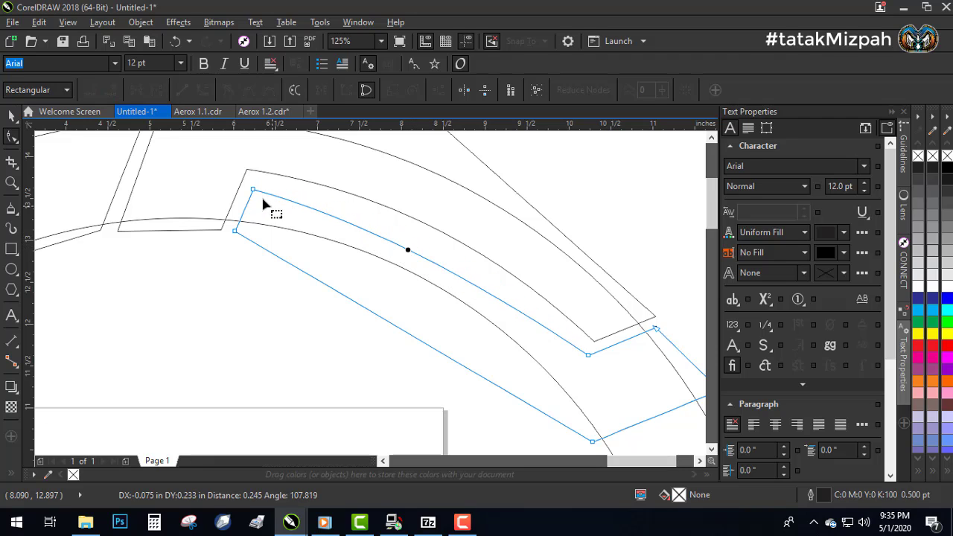
pyautogui.moveTo(254, 192); pyautogui.dragTo(256, 185)
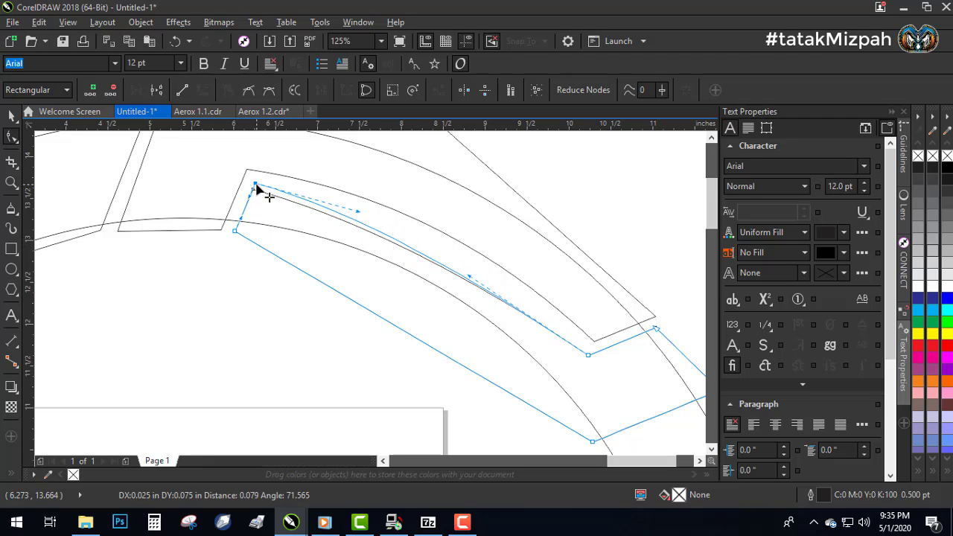
pyautogui.moveTo(416, 252)
pyautogui.mouseDown()
pyautogui.moveTo(411, 237)
pyautogui.moveTo(428, 244)
pyautogui.mouseUp()
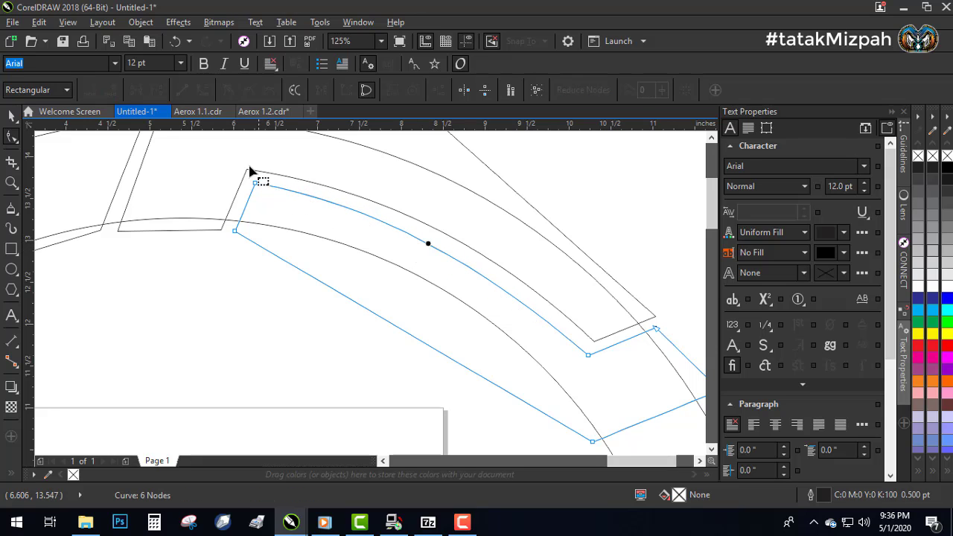
pyautogui.click(445, 260)
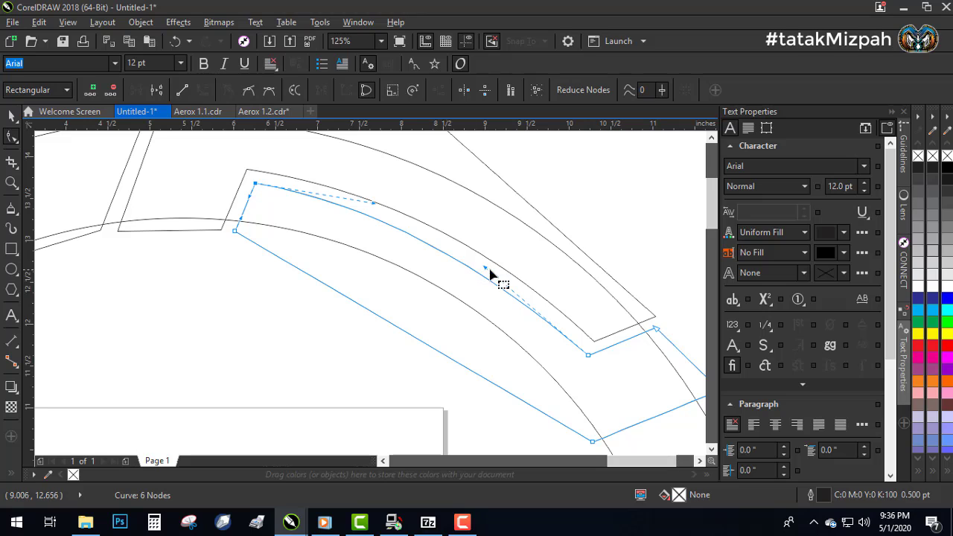
pyautogui.moveTo(484, 270); pyautogui.dragTo(485, 260)
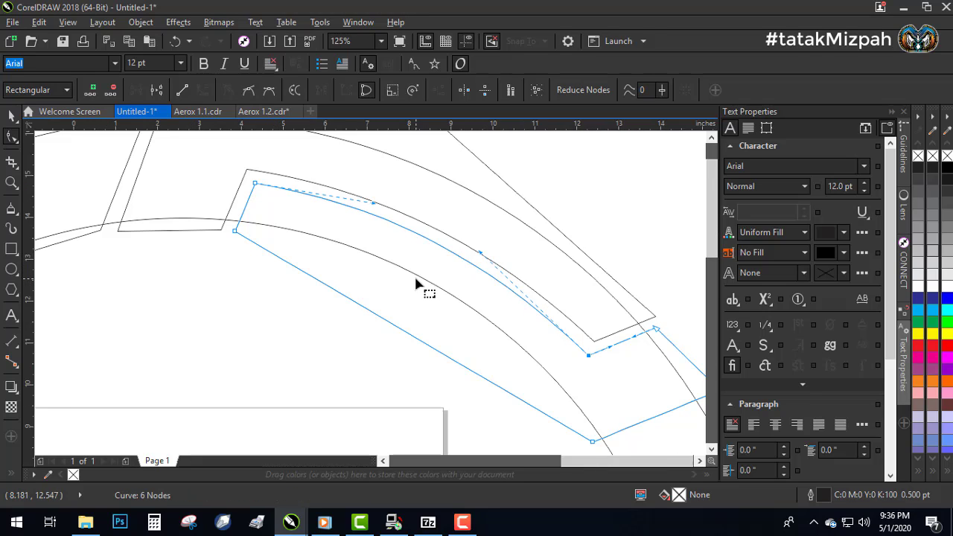
# Step: Weld the zigzag, the seven-node shape and the lower six-node shape into one curve, then deselect it
pyautogui.scroll(-2, 429, 293)
pyautogui.click(11, 116)
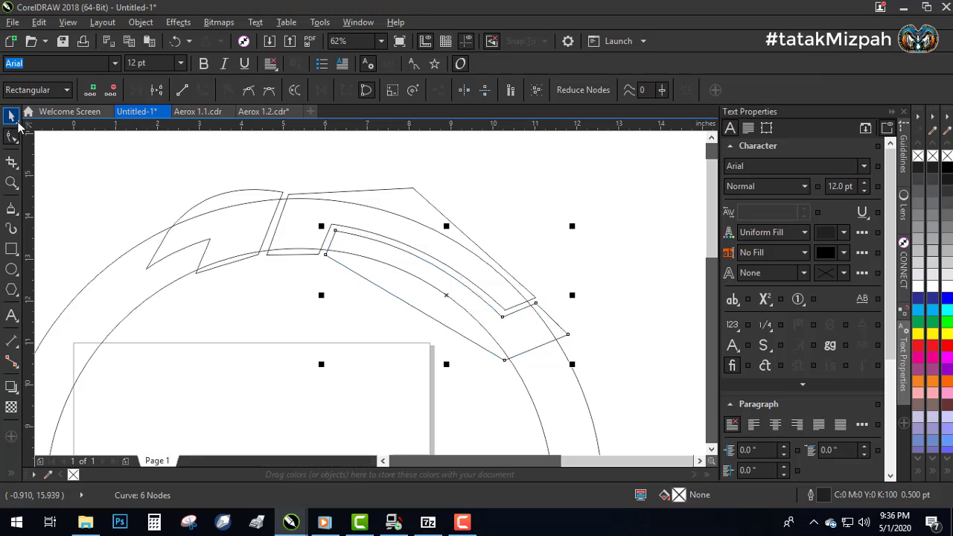
pyautogui.click(486, 194)
pyautogui.click(409, 214)
pyautogui.keyDown('shift'); pyautogui.click(257, 188); pyautogui.keyUp('shift')
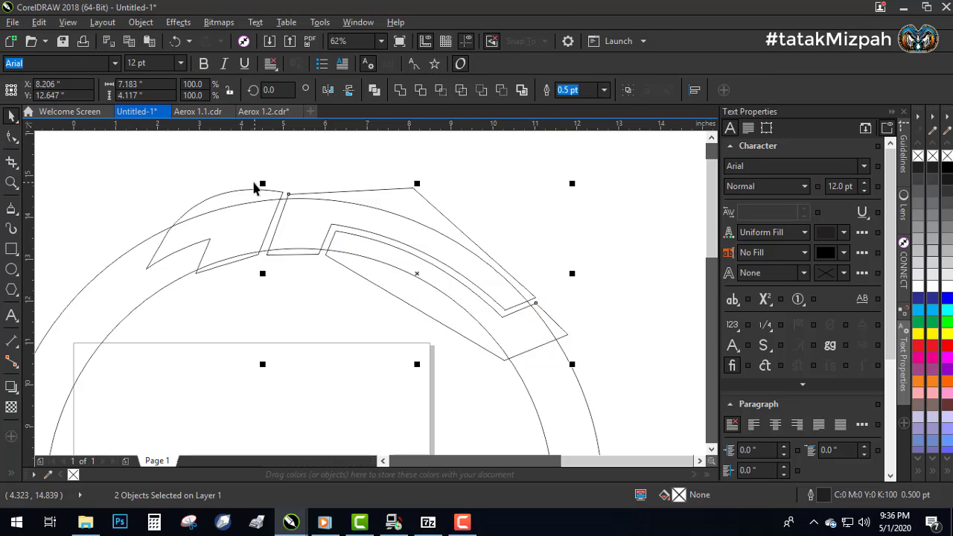
pyautogui.click(400, 90)
pyautogui.click(227, 156)
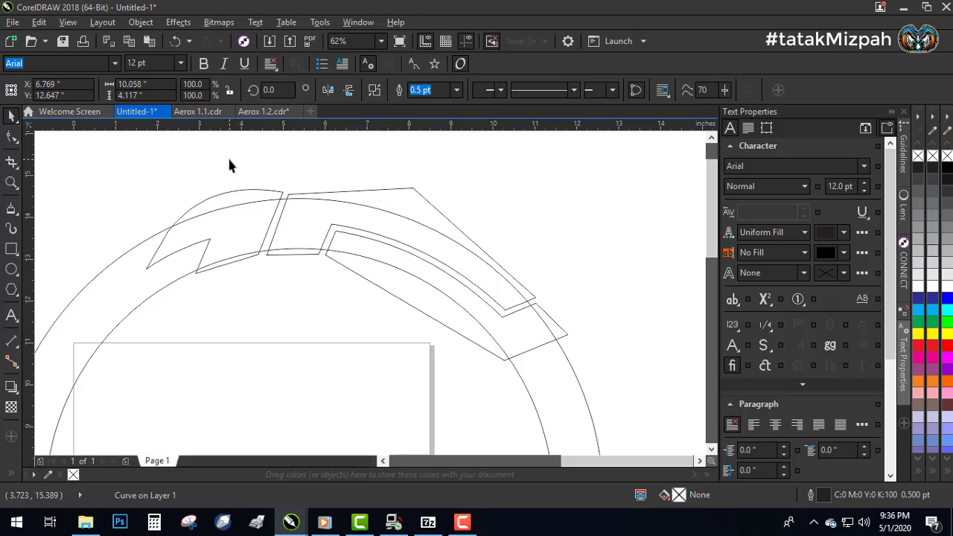
# Step: Intersect the welded shapes with the ring and delete the original welded curve that extends beyond it
pyautogui.click(137, 293)
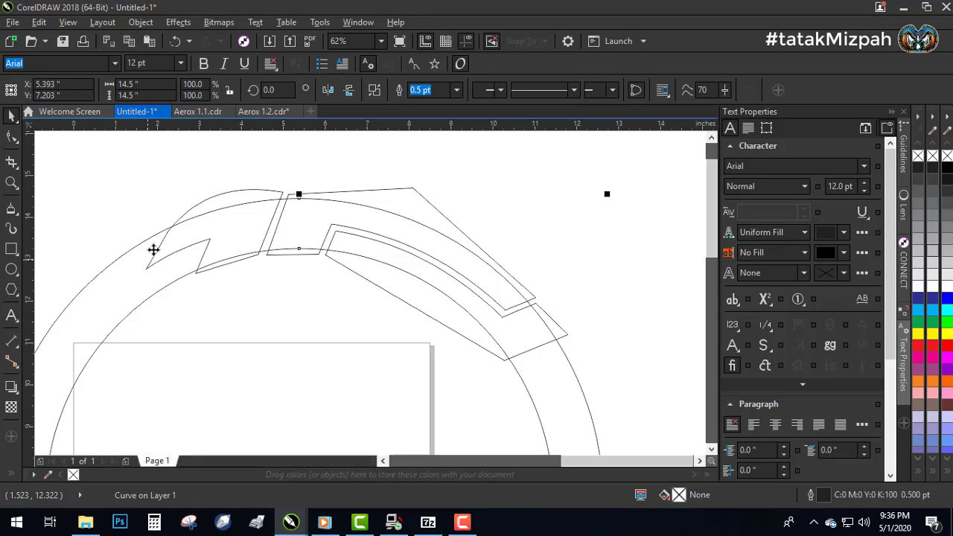
pyautogui.click(442, 92)
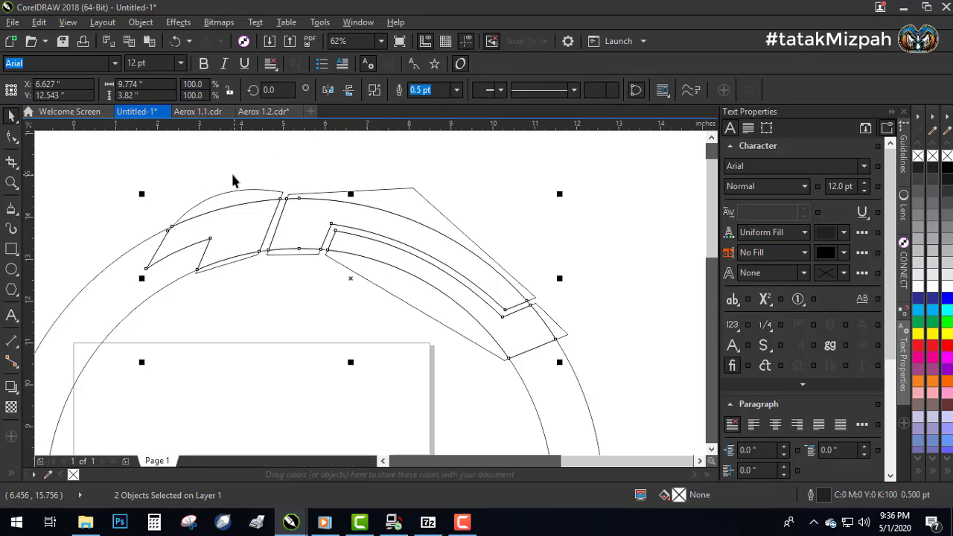
pyautogui.click(233, 200)
pyautogui.click(234, 200)
pyautogui.press('Delete')
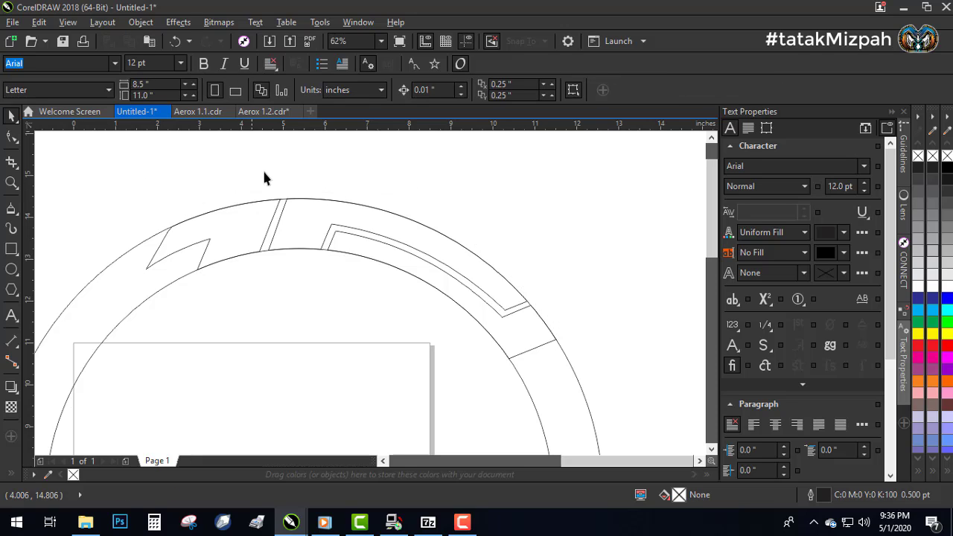
# Step: Break the intersected curve inside the ring apart into three separate shapes and deselect them
pyautogui.click(304, 207)
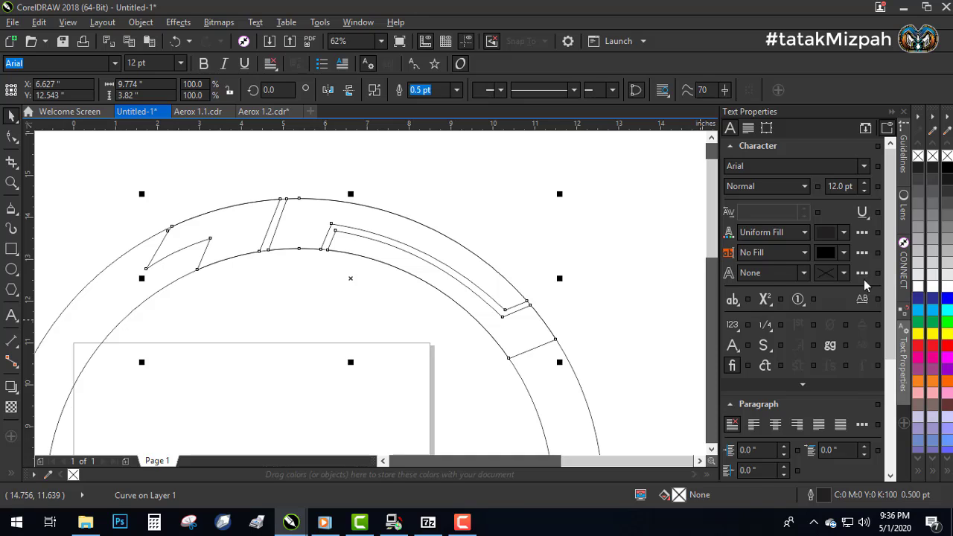
pyautogui.click(487, 264)
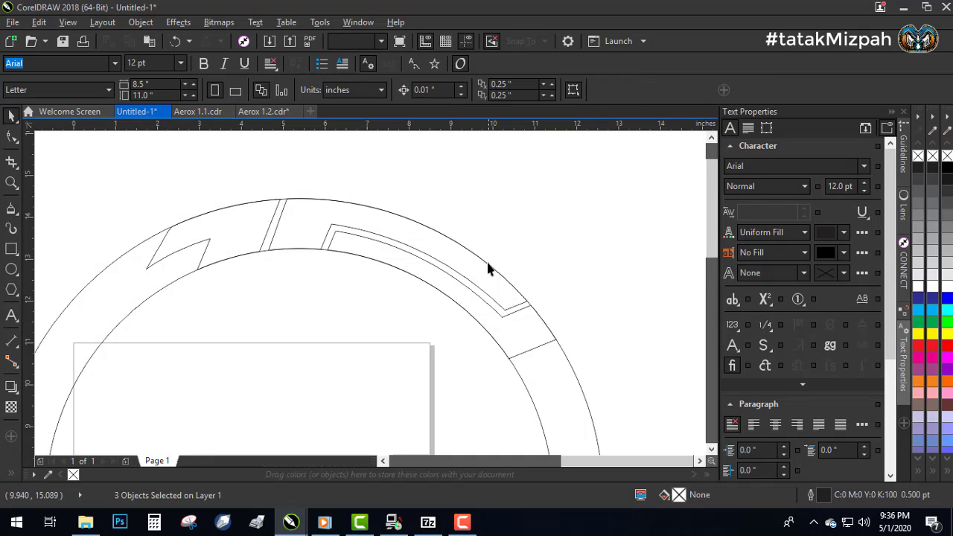
# Step: Draw a thin horizontal rectangle about 1.73 by 0.13 inches over the ring's inner edge, below the curved double band
pyautogui.scroll(2, 508, 297)
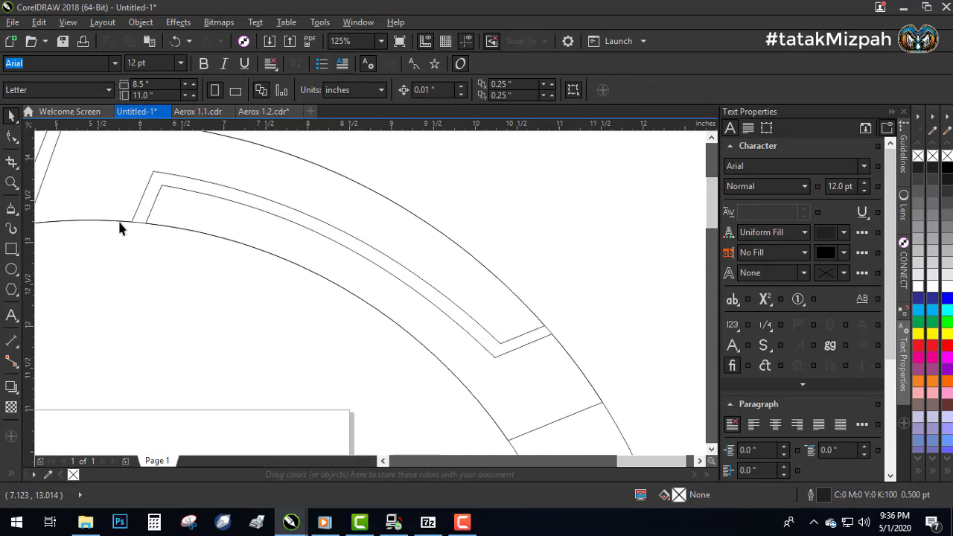
pyautogui.click(11, 249)
pyautogui.moveTo(273, 284); pyautogui.dragTo(421, 295)
pyautogui.click(11, 117)
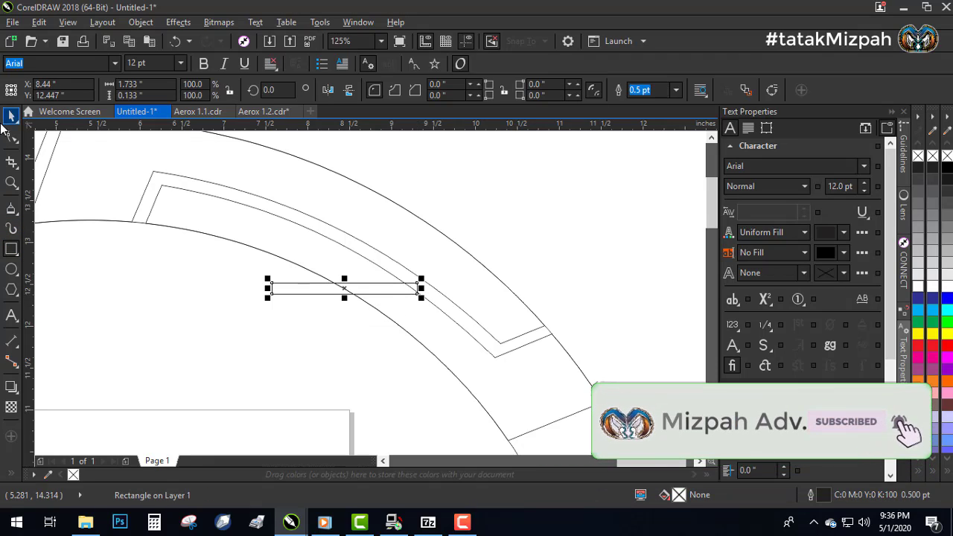
# Step: Rotate the thin rectangle to about 21.6 degrees and place it across the ring's outer edge near the lower end of the band
pyautogui.click(383, 287)
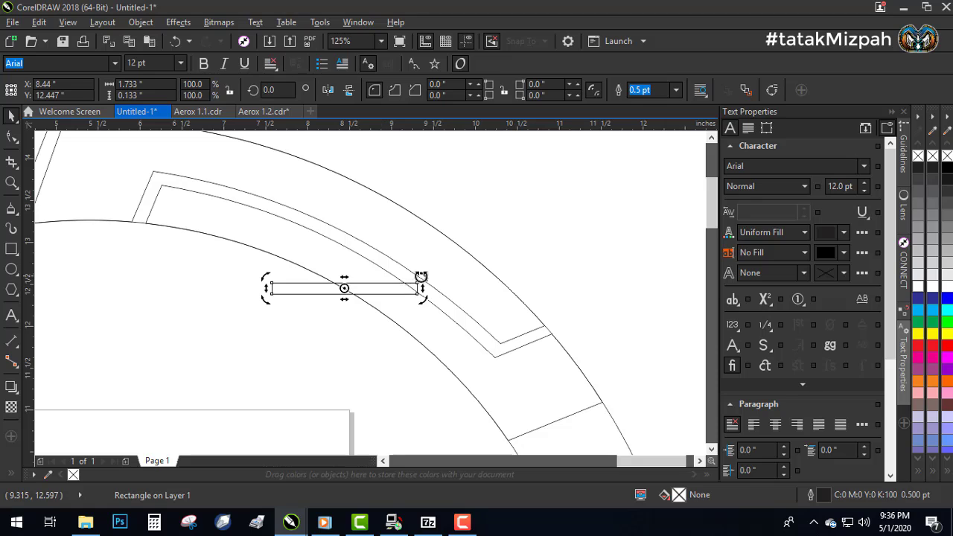
pyautogui.moveTo(421, 277); pyautogui.dragTo(419, 256)
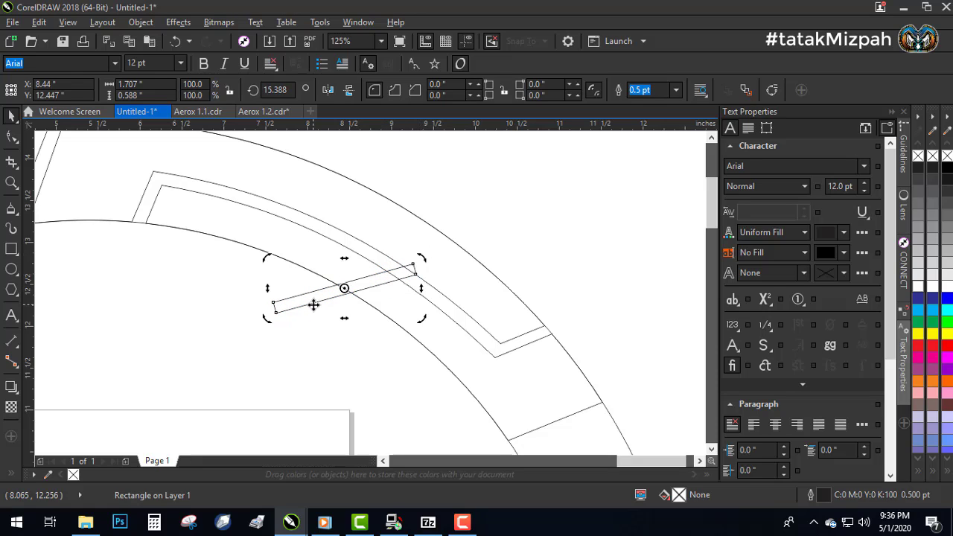
pyautogui.moveTo(313, 305); pyautogui.dragTo(489, 340)
pyautogui.click(542, 316)
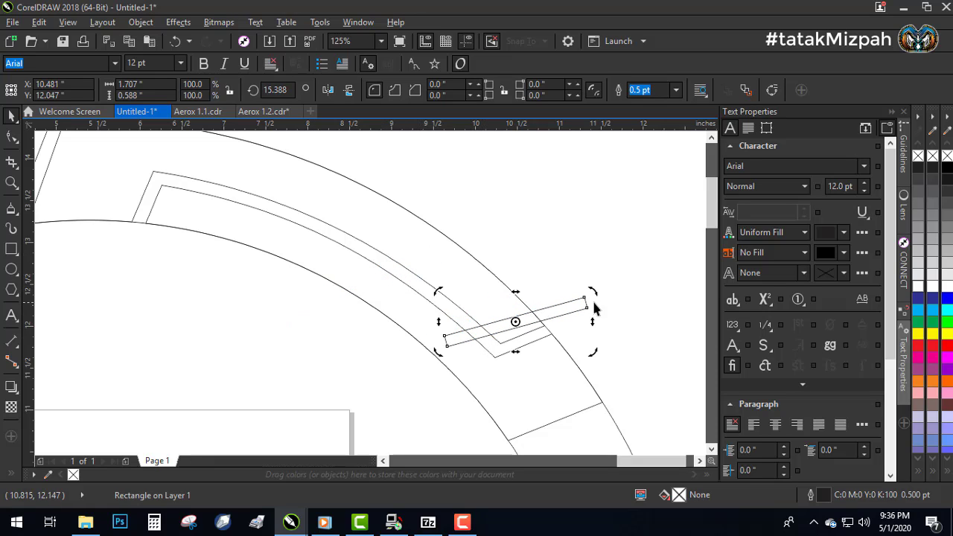
pyautogui.moveTo(594, 292); pyautogui.dragTo(558, 295)
pyautogui.click(570, 301)
# Step: Duplicate the slanted bar twice and space the copies upward along the curved band
pyautogui.hotkey('ctrl', 'd')
pyautogui.moveTo(580, 261); pyautogui.dragTo(499, 251)
pyautogui.hotkey('ctrl', 'd')
pyautogui.moveTo(431, 207); pyautogui.dragTo(424, 204)
# Step: Weld the three slanted bars into one curve
pyautogui.keyDown('shift'); pyautogui.click(501, 245); pyautogui.keyUp('shift')
pyautogui.keyDown('shift'); pyautogui.click(558, 278); pyautogui.keyUp('shift')
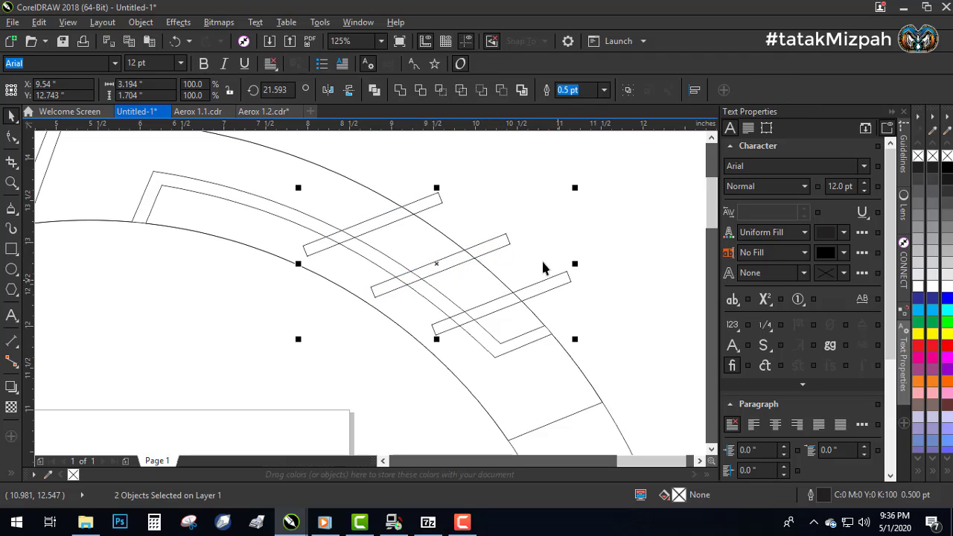
pyautogui.click(415, 94)
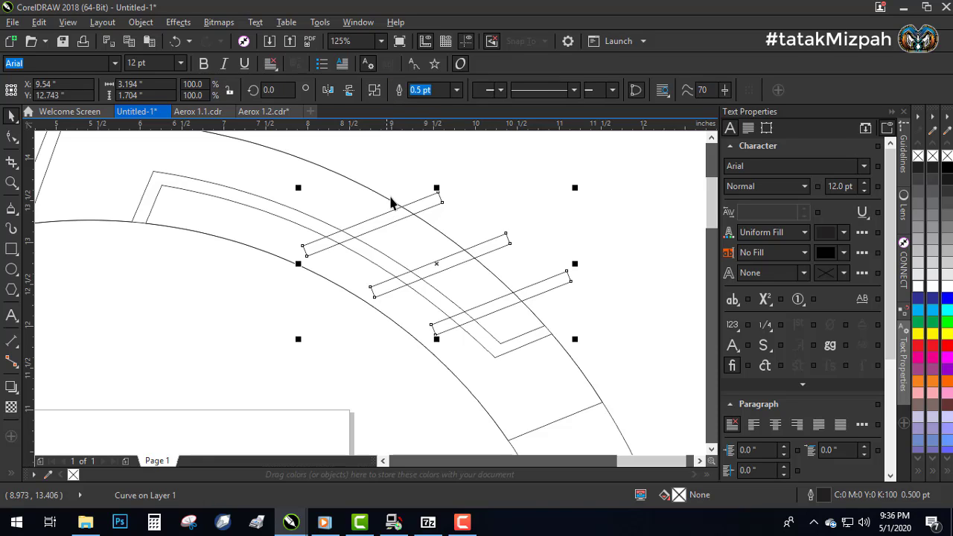
# Step: Trim the upper curved shape with the welded bars to cut three slanted gaps, and delete the bars
pyautogui.moveTo(285, 250); pyautogui.dragTo(273, 260)
pyautogui.hotkey('ctrl', 'z')
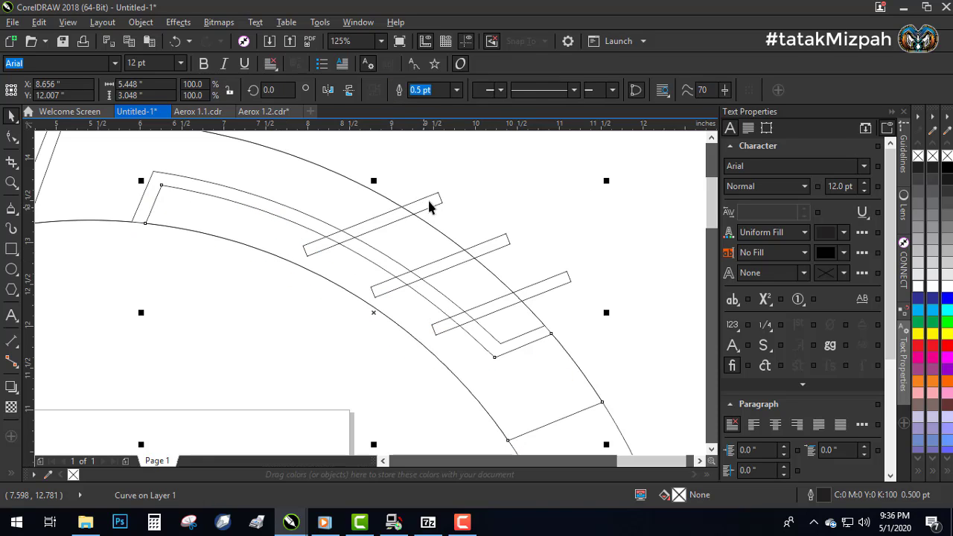
pyautogui.click(429, 202)
pyautogui.keyDown('shift'); pyautogui.click(351, 202); pyautogui.keyUp('shift')
pyautogui.click(419, 90)
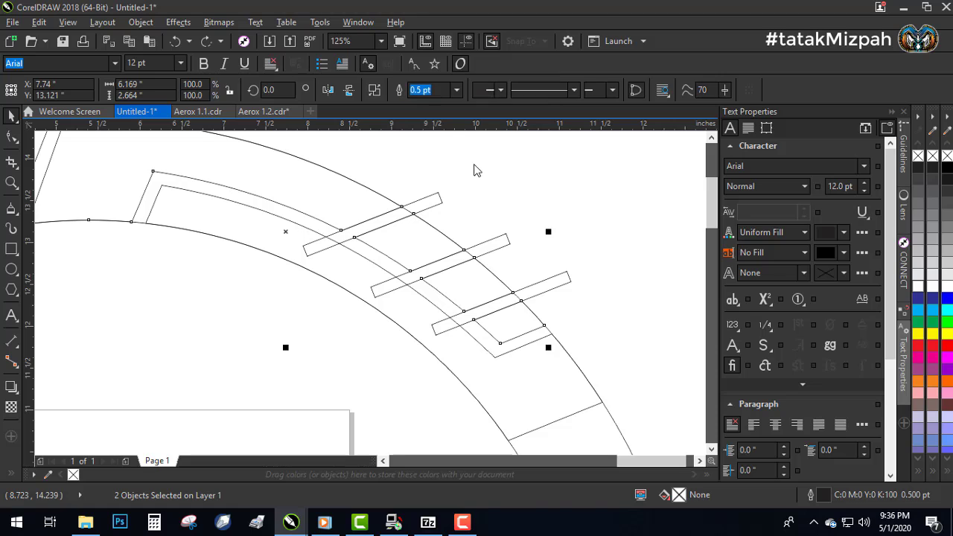
pyautogui.click(443, 194)
pyautogui.press('Delete')
# Step: Fill the zigzag shape and the lower curved band inside the ring with red, and deselect them
pyautogui.scroll(-2, 446, 311)
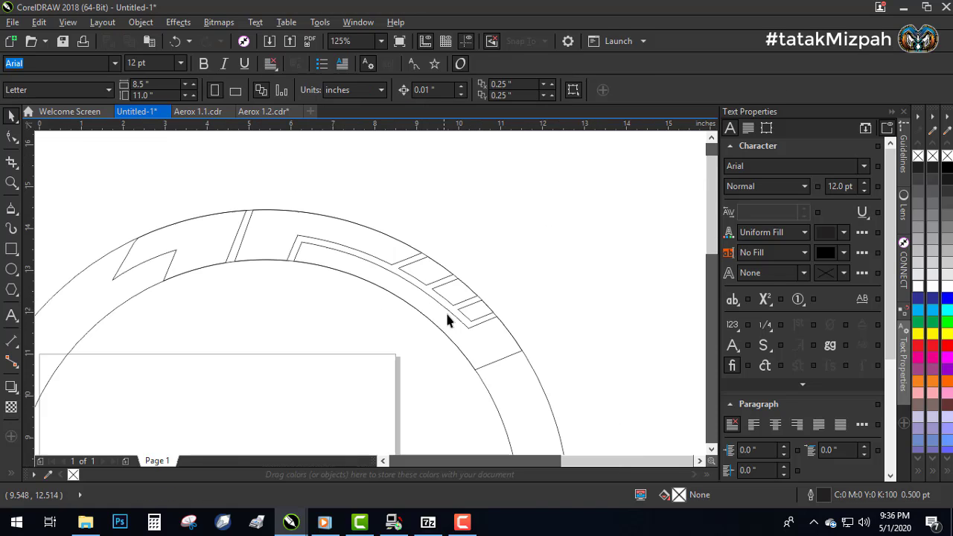
pyautogui.scroll(-2, 448, 315)
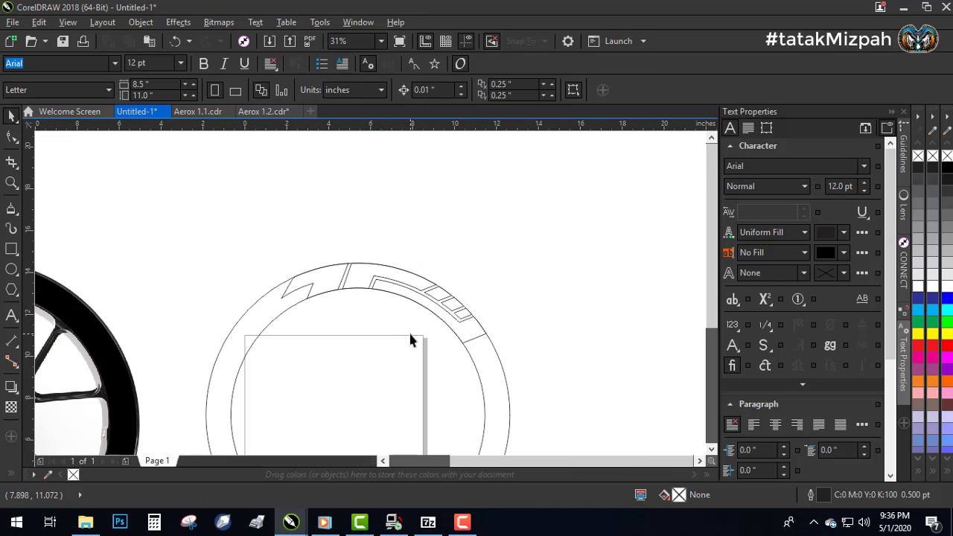
pyautogui.scroll(-2, 403, 277)
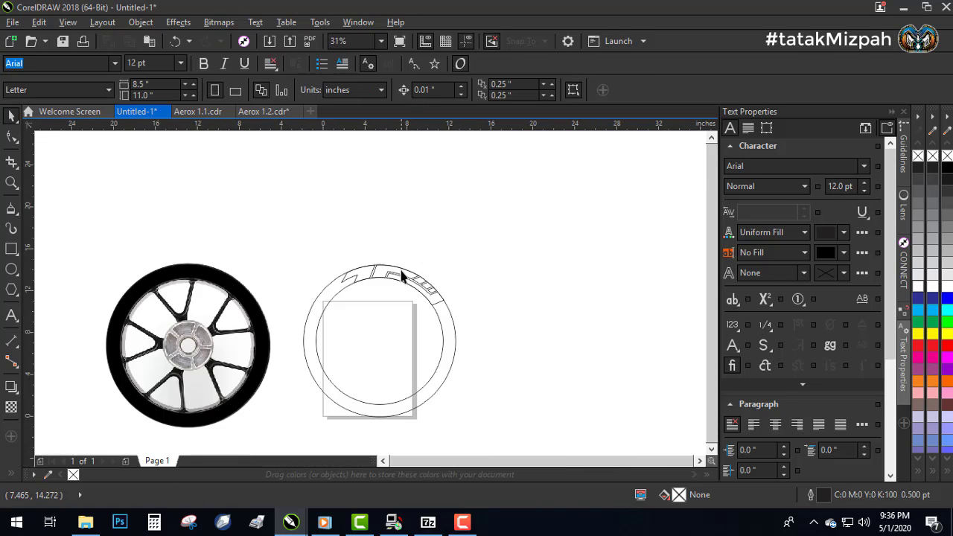
pyautogui.click(10, 184)
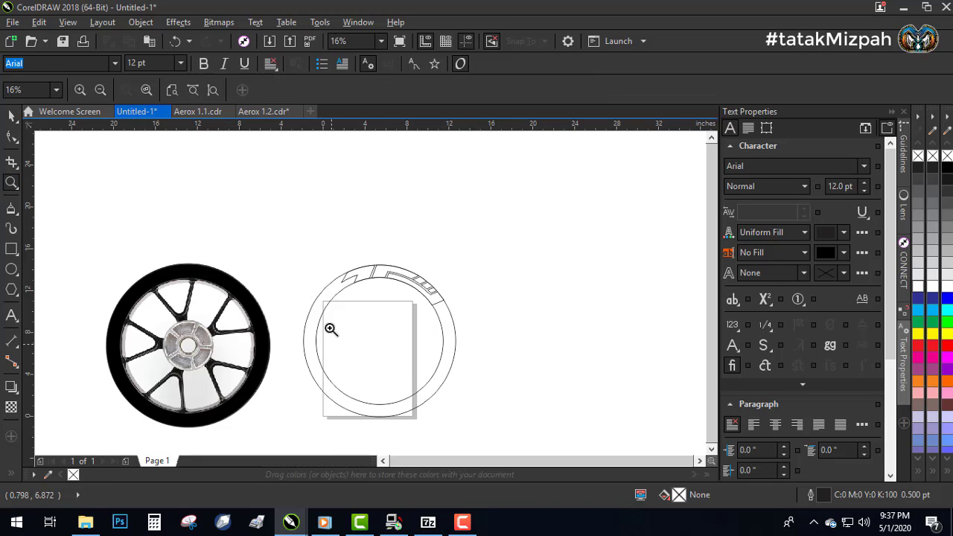
pyautogui.click(458, 418)
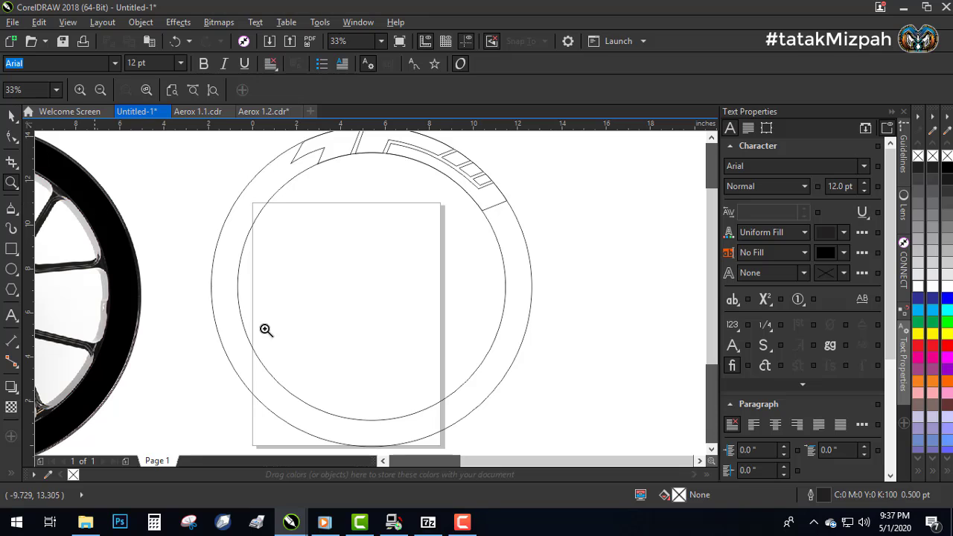
pyautogui.scroll(-1, 381, 360)
pyautogui.moveTo(289, 233); pyautogui.dragTo(462, 406)
pyautogui.click(10, 116)
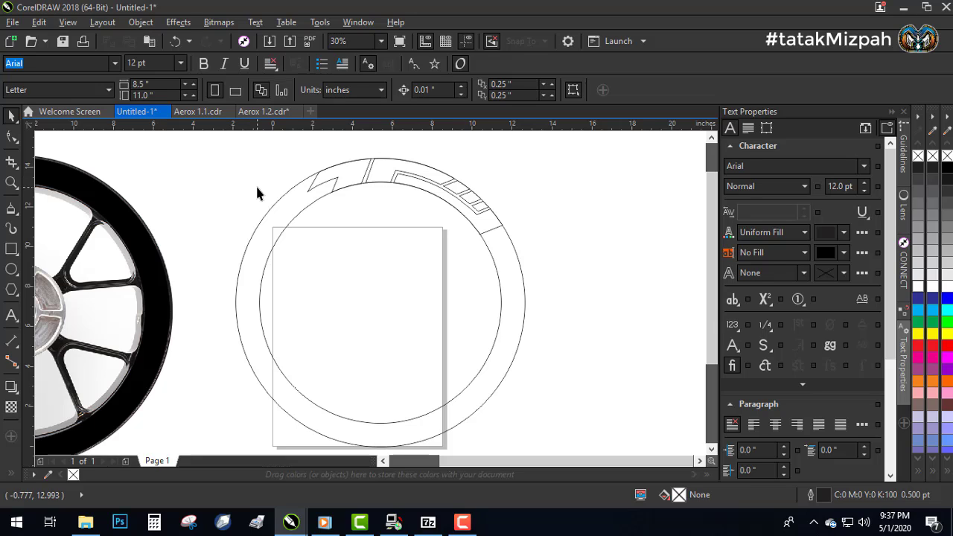
pyautogui.click(351, 179)
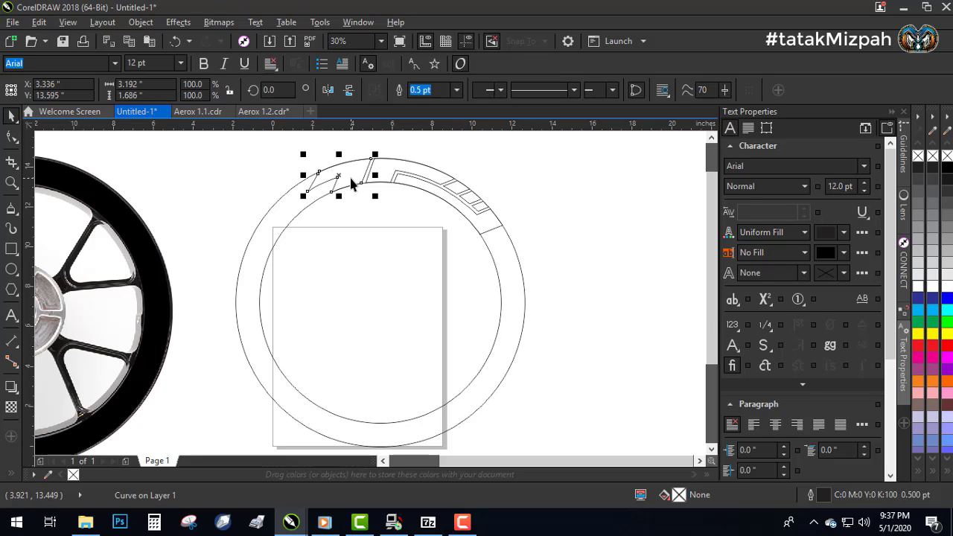
pyautogui.click(948, 347)
pyautogui.click(474, 216)
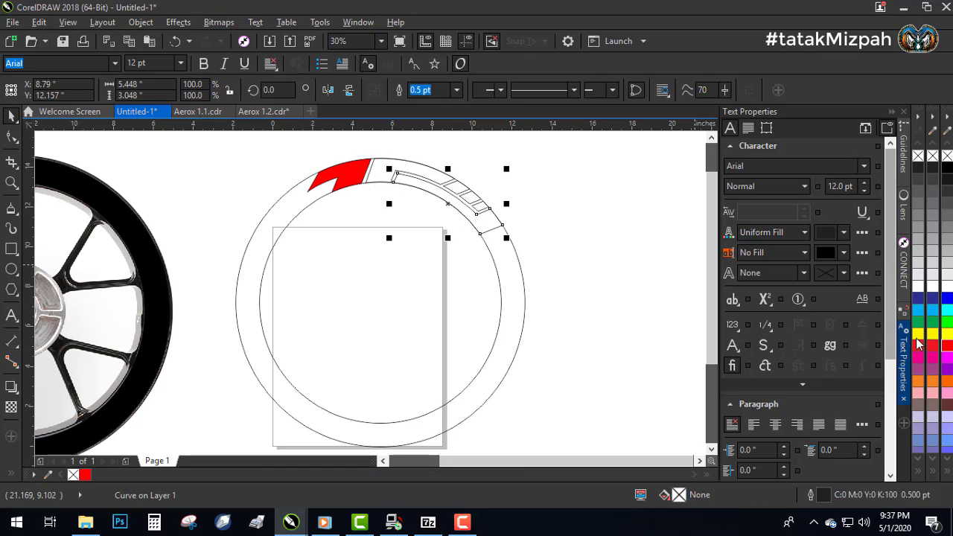
pyautogui.click(947, 347)
pyautogui.click(581, 198)
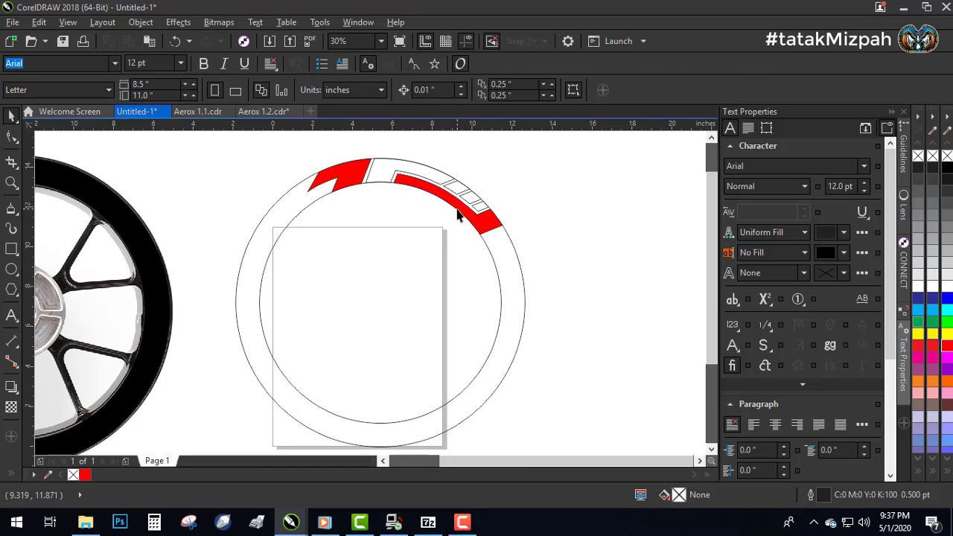
# Step: Fill the trimmed shape between the two red pieces with white and deselect it
pyautogui.click(445, 184)
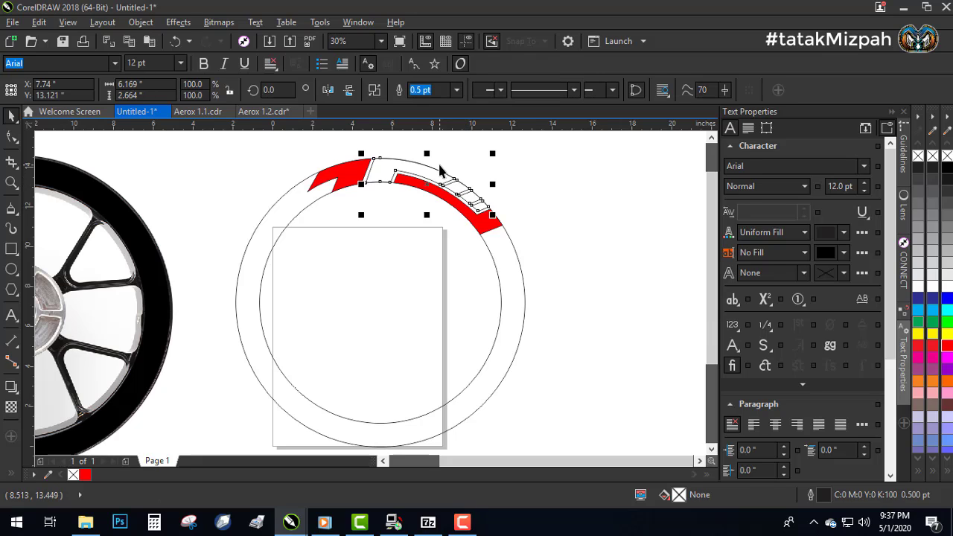
pyautogui.click(948, 288)
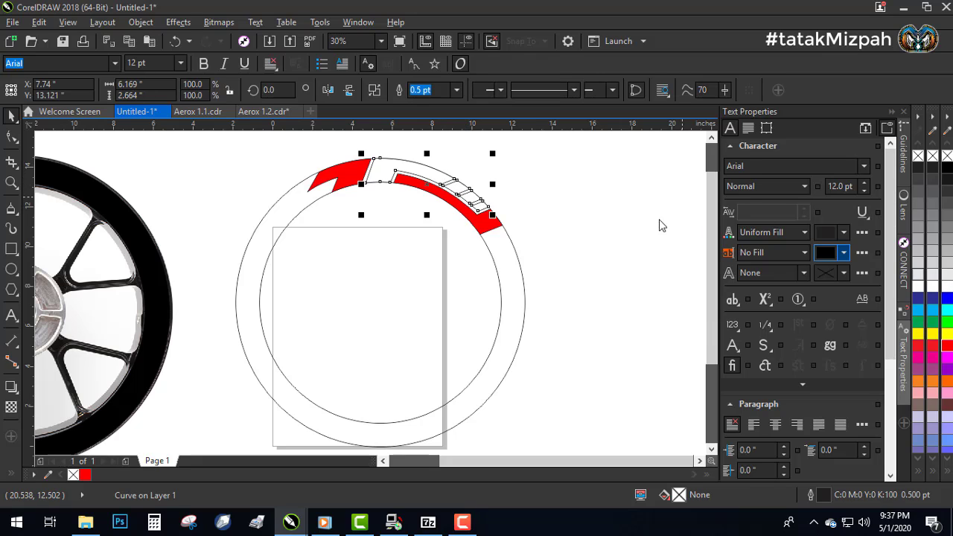
pyautogui.click(594, 209)
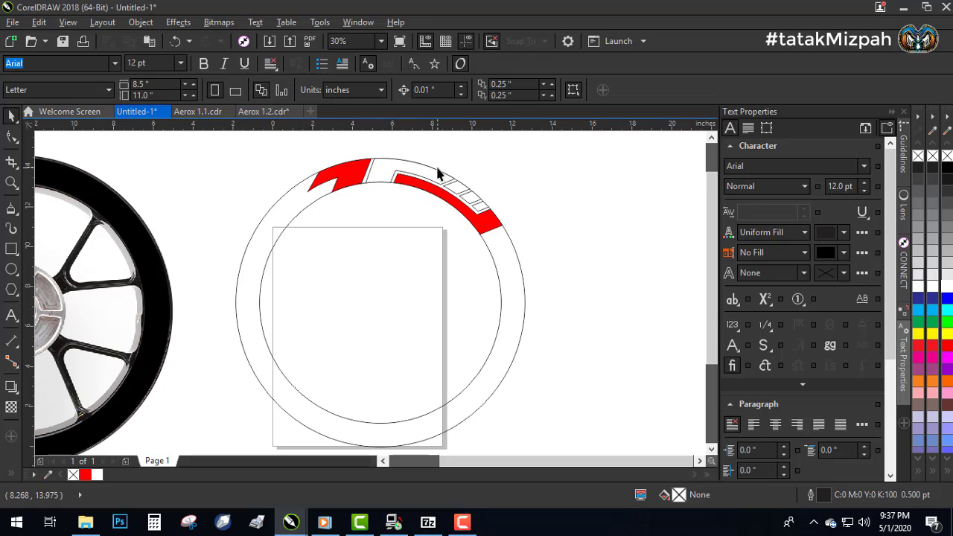
# Step: Fill the 14.5-inch ring with black and deselect it
pyautogui.scroll(2, 453, 185)
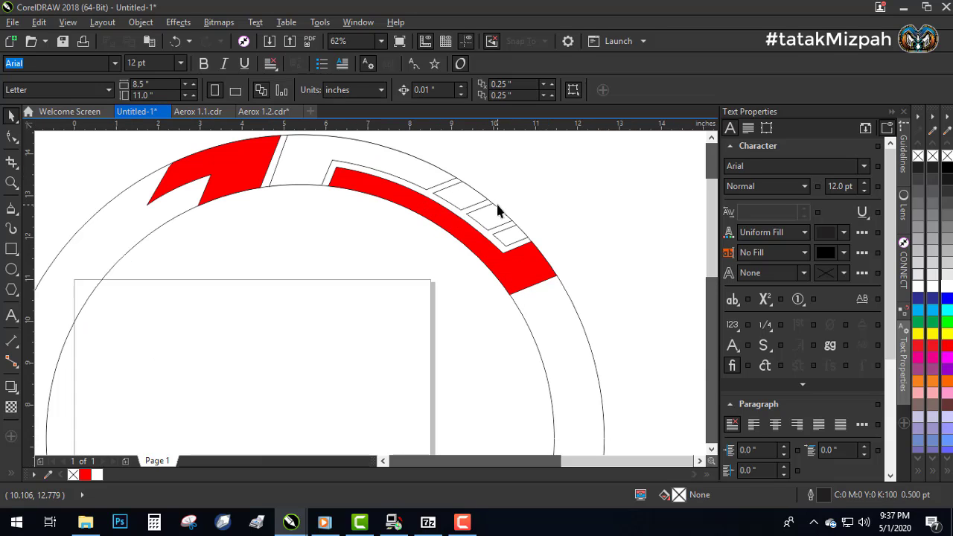
pyautogui.scroll(-2, 386, 198)
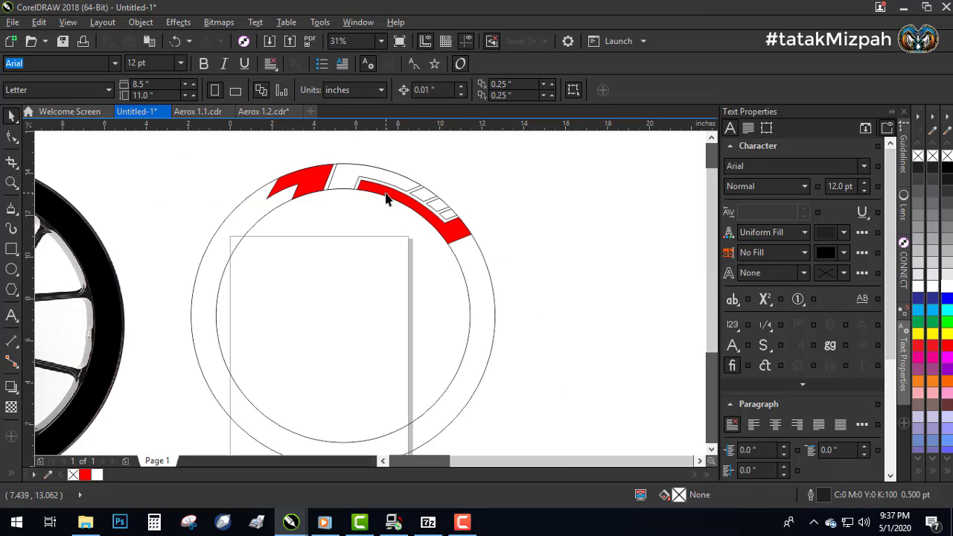
pyautogui.click(494, 293)
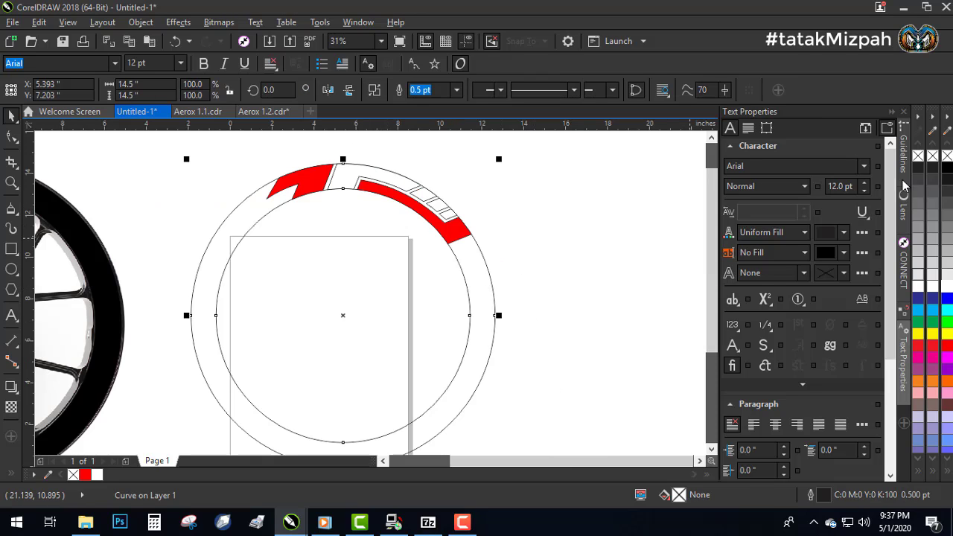
pyautogui.click(947, 167)
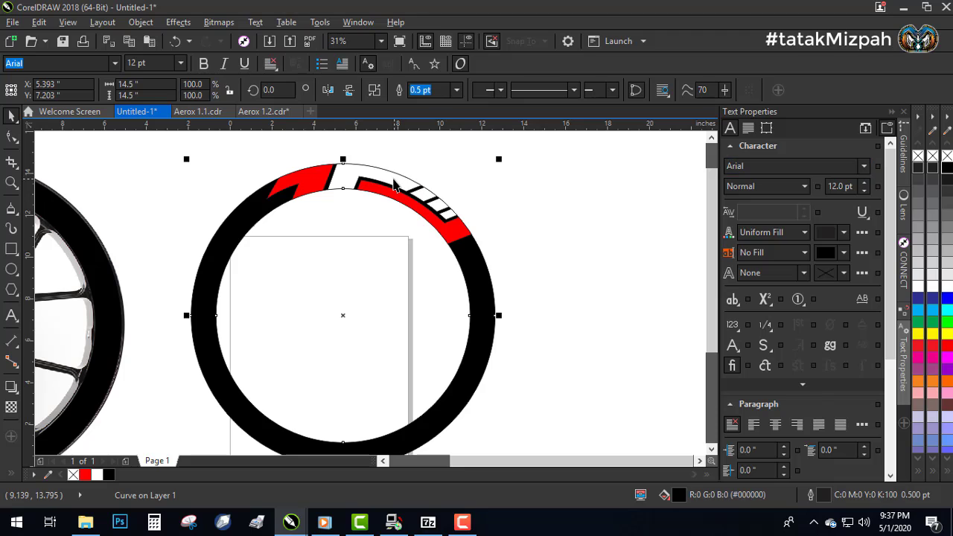
pyautogui.click(524, 201)
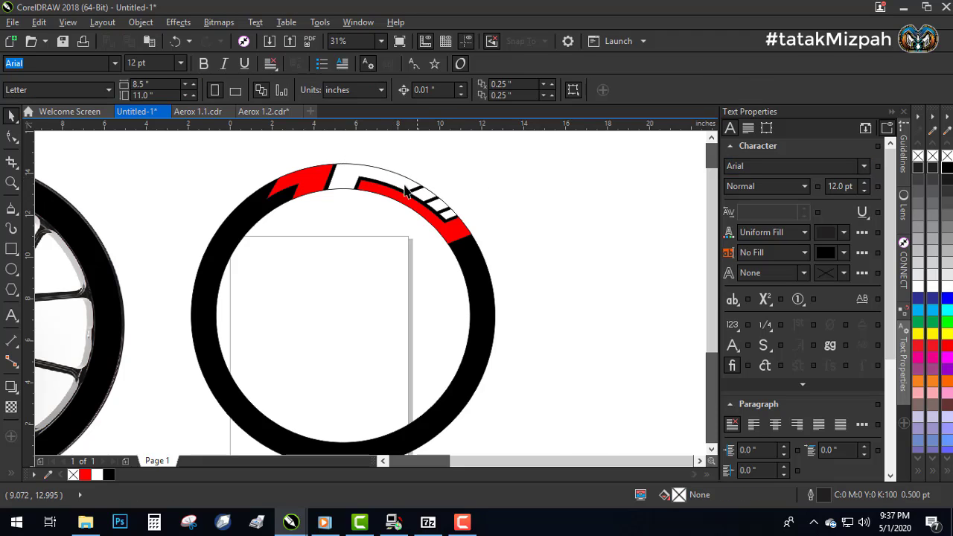
pyautogui.scroll(2, 384, 181)
pyautogui.click(383, 181)
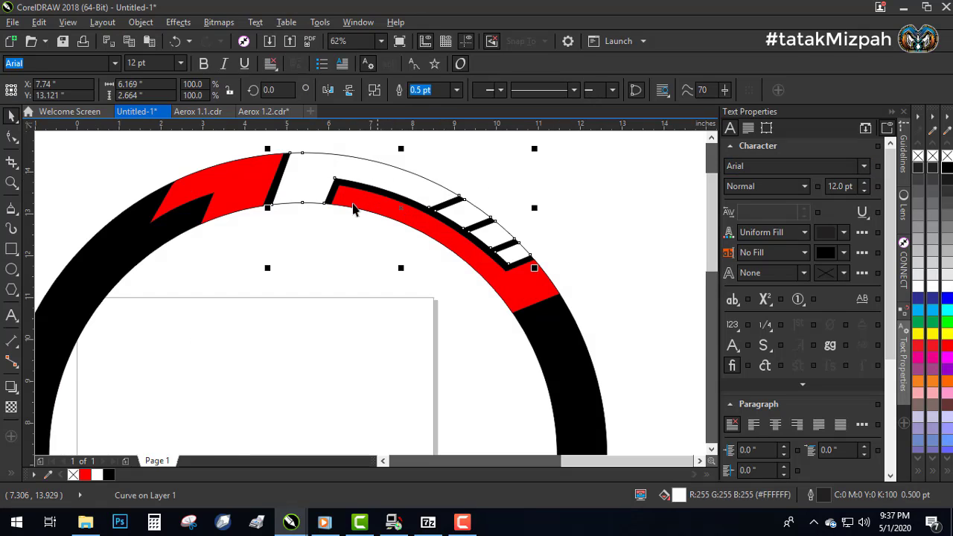
pyautogui.click(324, 266)
pyautogui.scroll(-2, 323, 262)
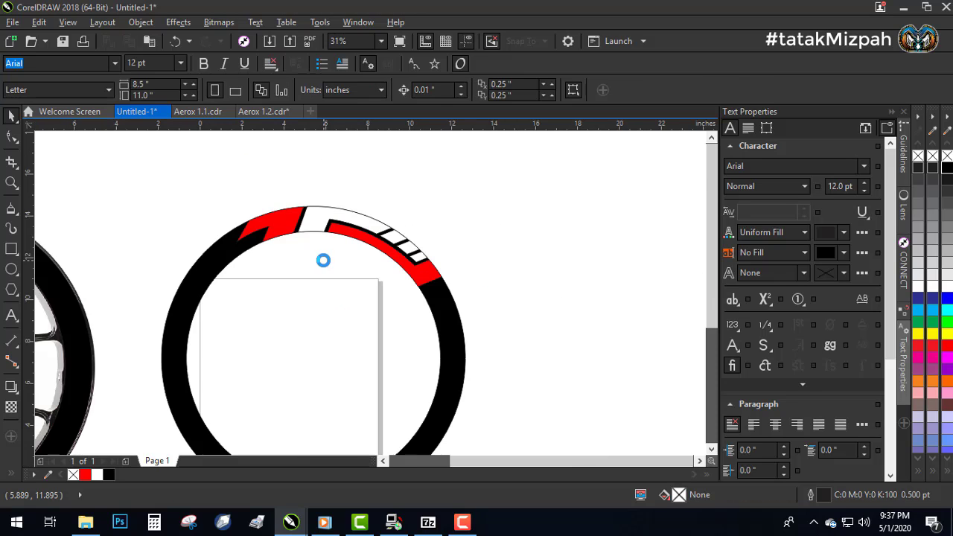
# Step: Draw a closed four-node shape about 2.37 by 2.39 inches along the ring's inner edge below the red zigzag, and open it for node editing
pyautogui.scroll(2, 210, 258)
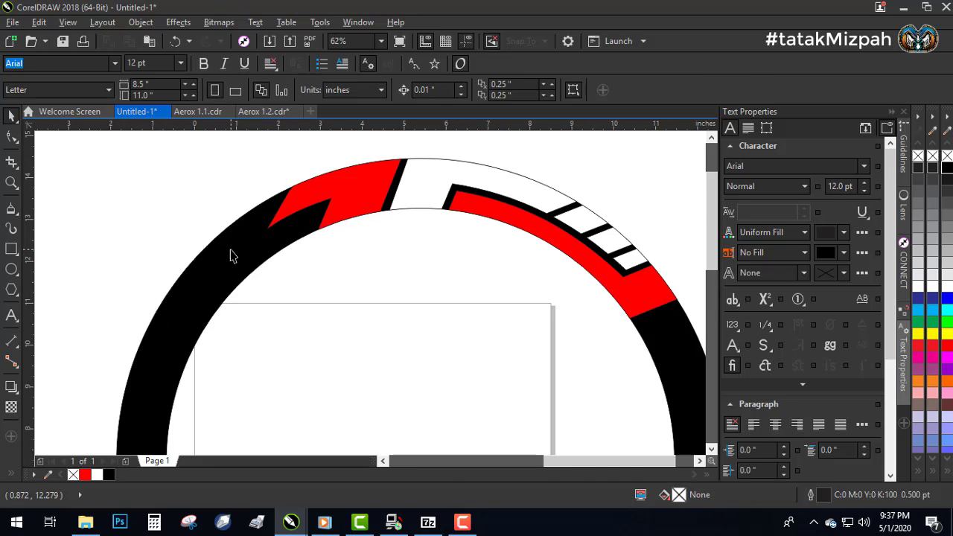
pyautogui.scroll(1, 231, 255)
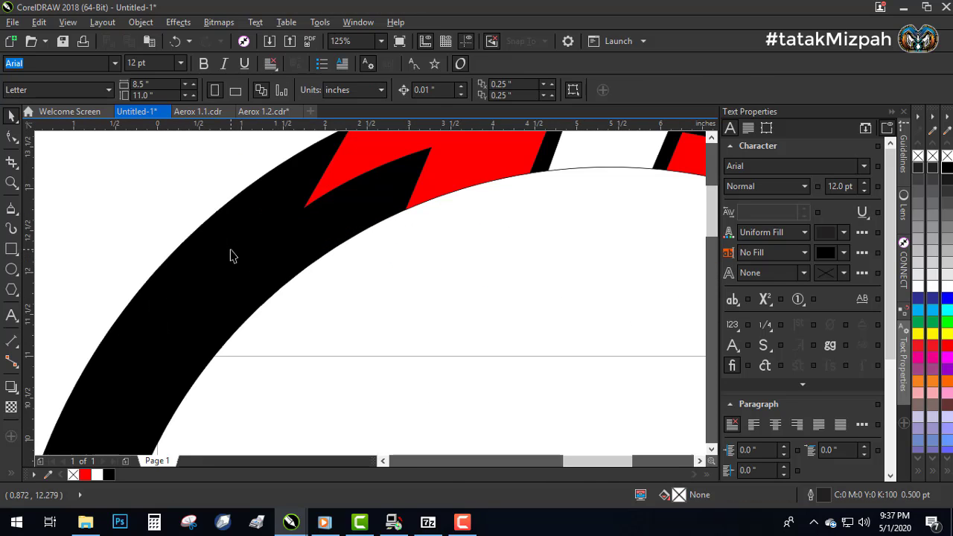
pyautogui.click(17, 213)
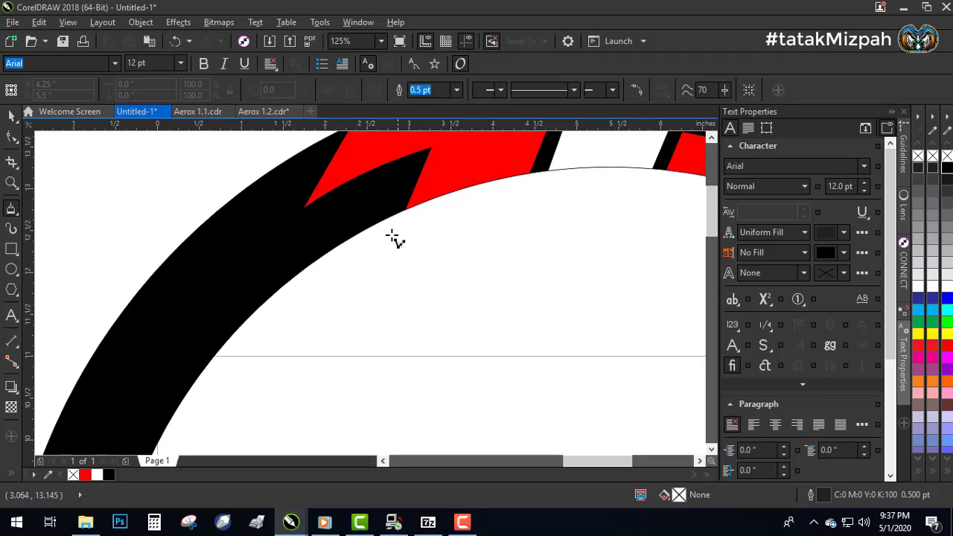
pyautogui.click(407, 168)
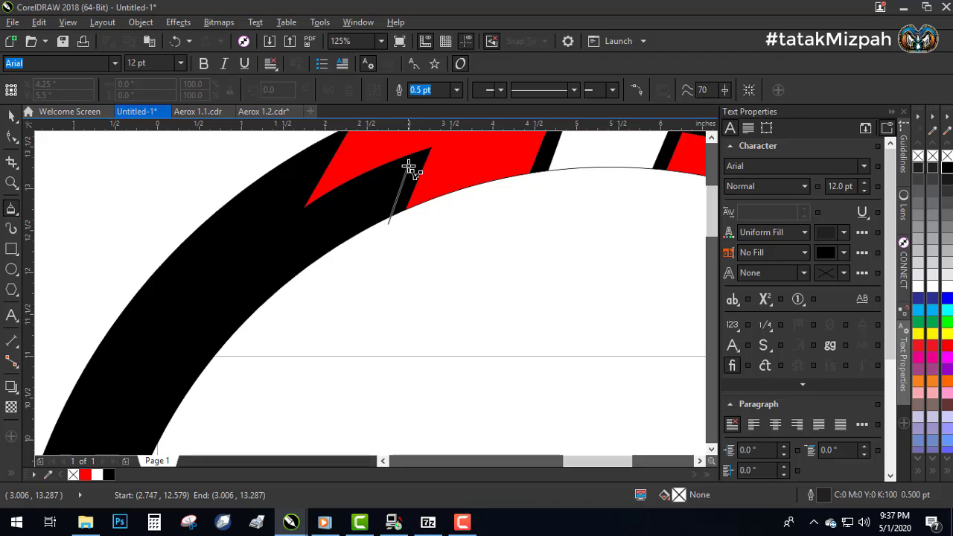
pyautogui.click(213, 289)
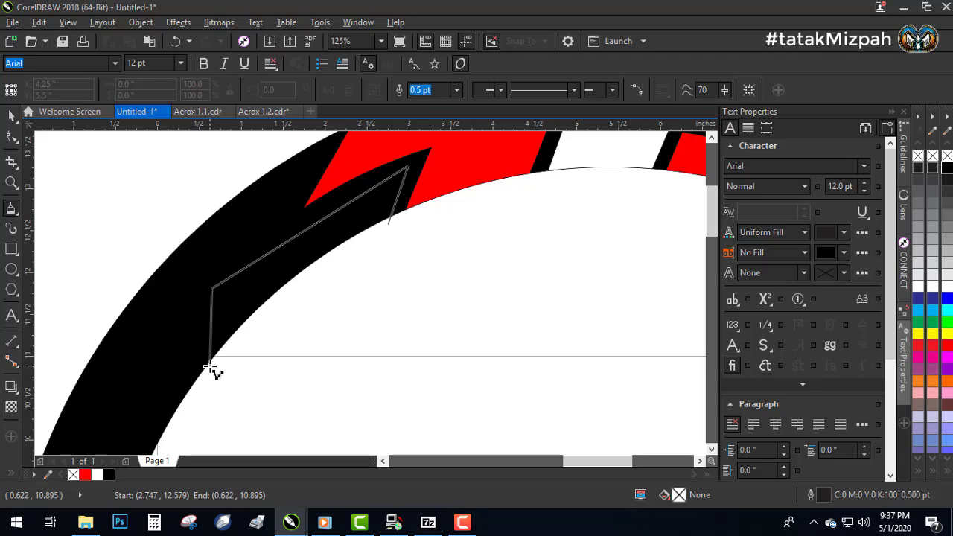
pyautogui.click(211, 362)
pyautogui.click(388, 221)
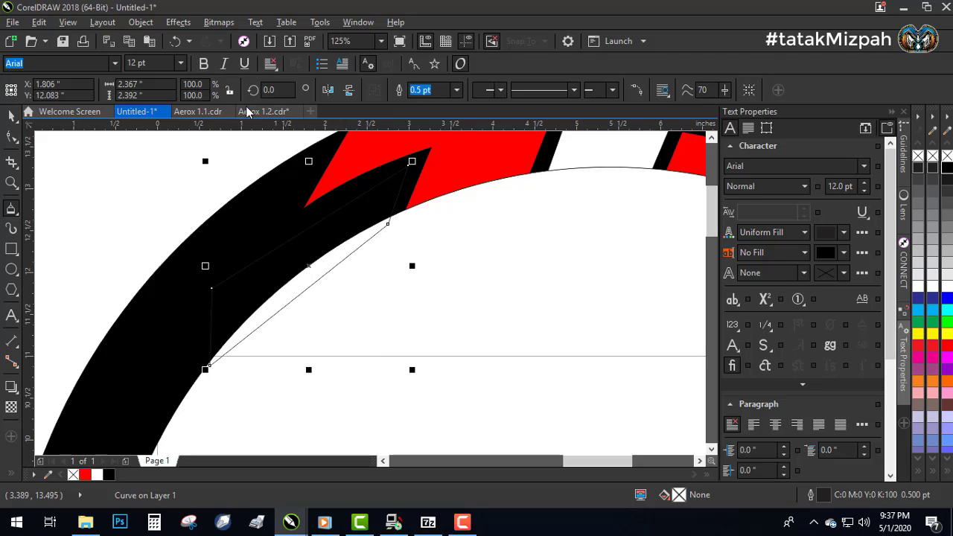
pyautogui.click(12, 137)
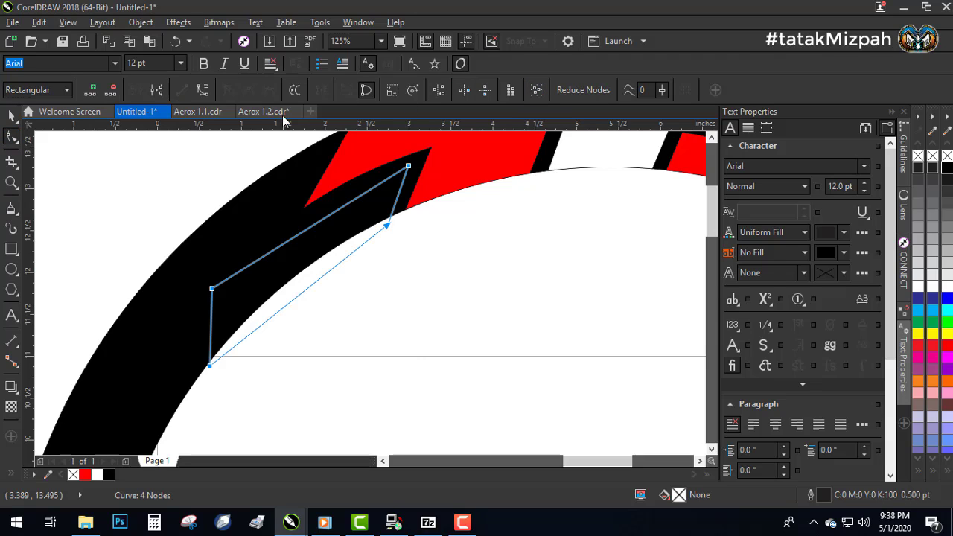
# Step: Bend the four-node shape's upper edge into a curve parallel to the ring and shift its upper-left corner node slightly inward
pyautogui.click(205, 94)
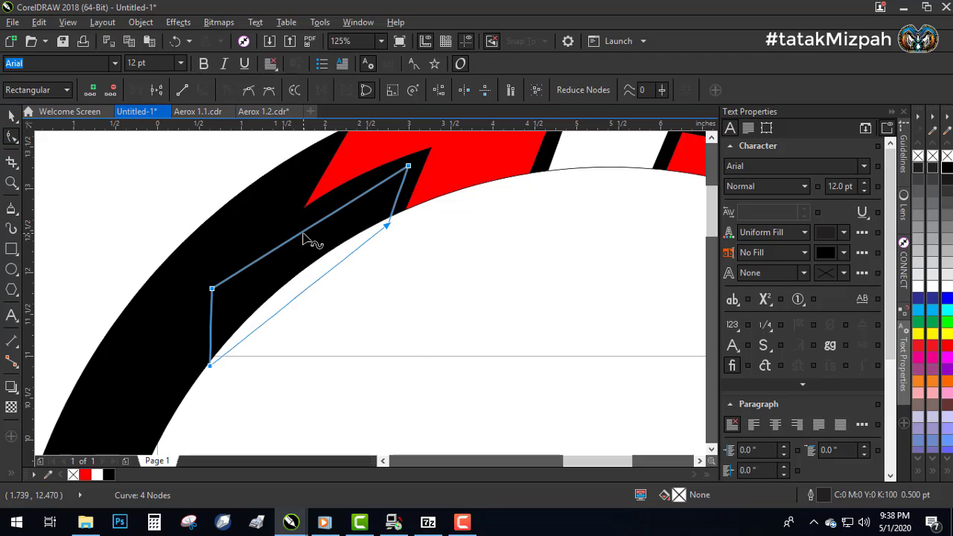
pyautogui.moveTo(304, 239); pyautogui.dragTo(300, 225)
pyautogui.scroll(-2, 313, 298)
pyautogui.scroll(2, 295, 283)
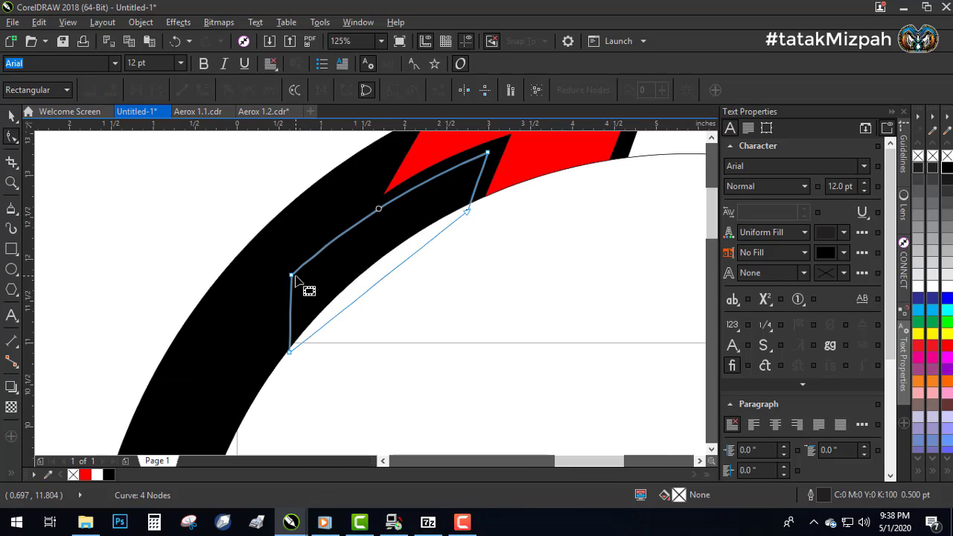
pyautogui.moveTo(291, 276); pyautogui.dragTo(311, 269)
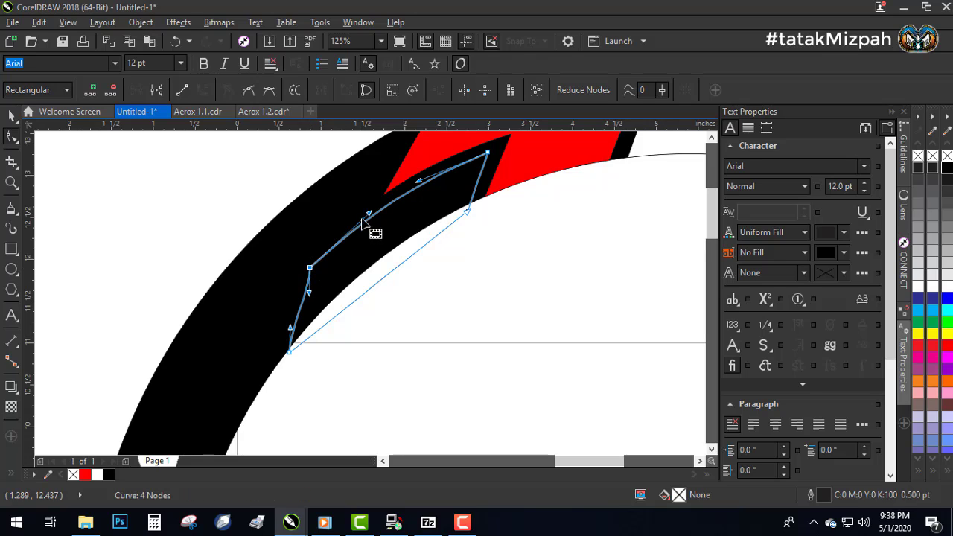
pyautogui.moveTo(266, 327); pyautogui.dragTo(337, 391)
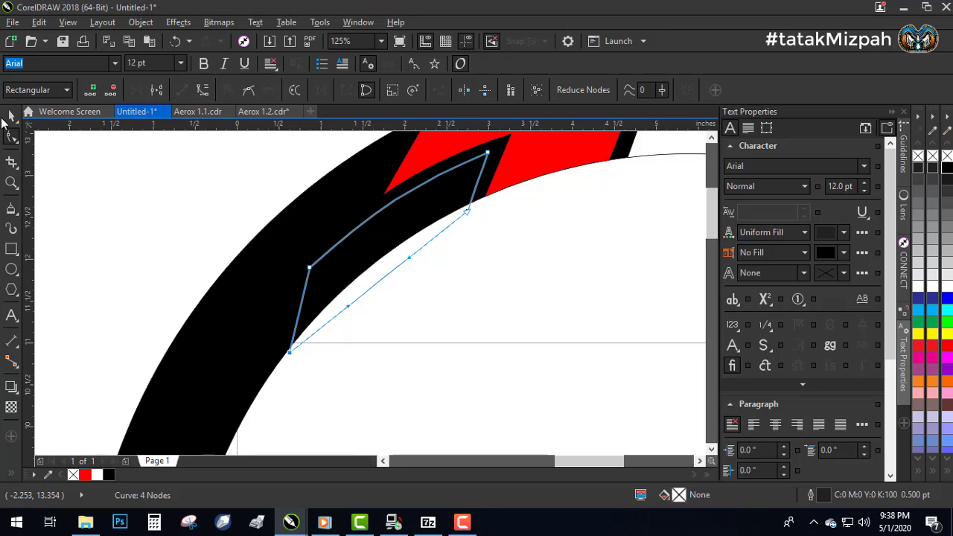
pyautogui.click(29, 114)
pyautogui.click(257, 113)
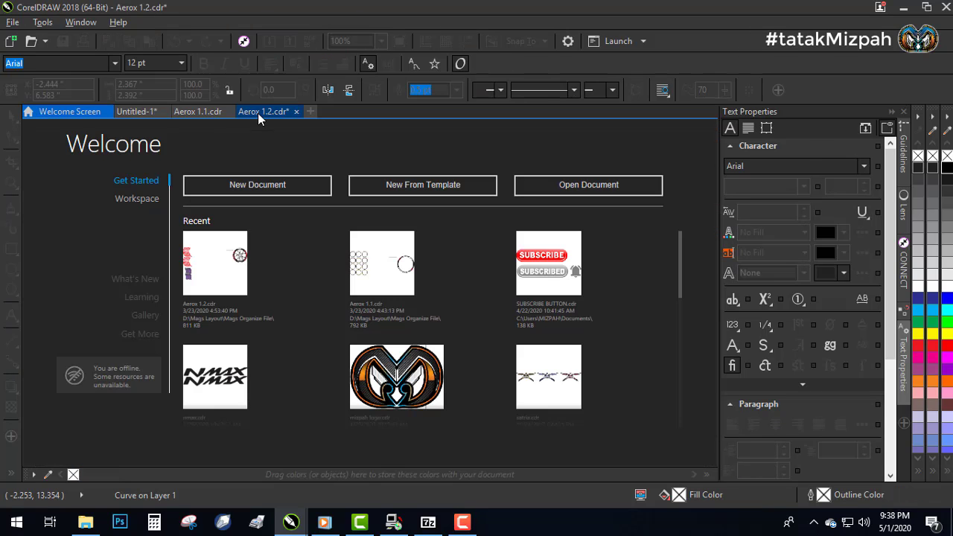
pyautogui.click(195, 112)
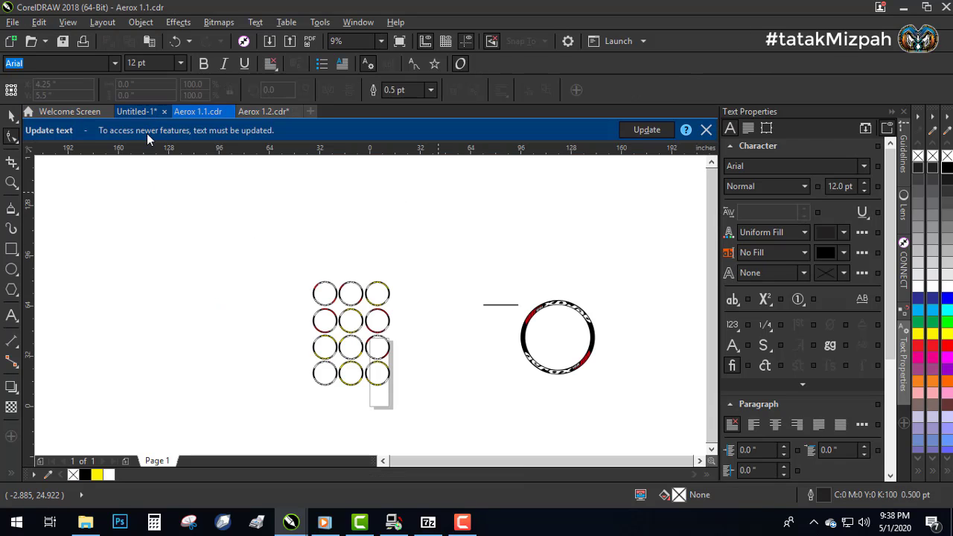
pyautogui.click(128, 111)
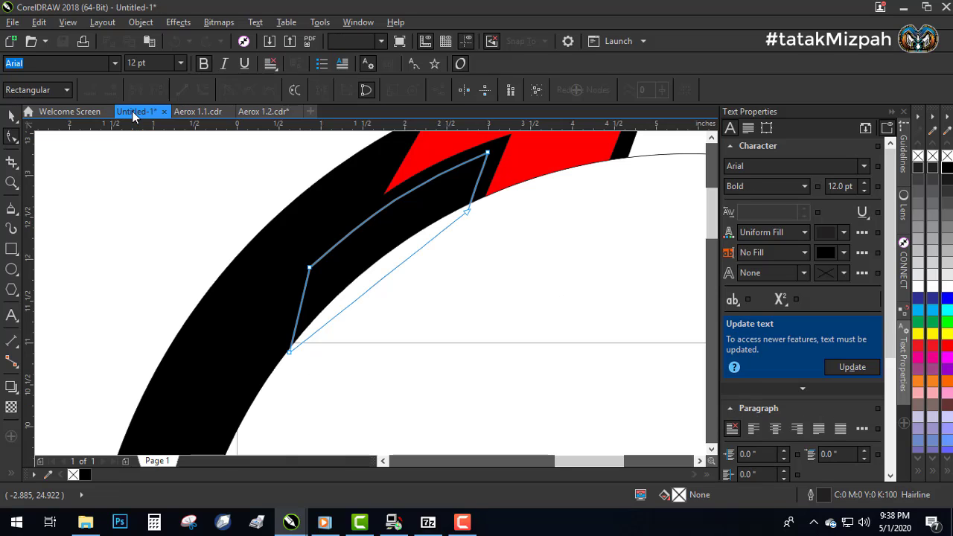
# Step: Intersect the four-node shape with the 14.5-inch ring and remove the original unclipped shape
pyautogui.click(13, 117)
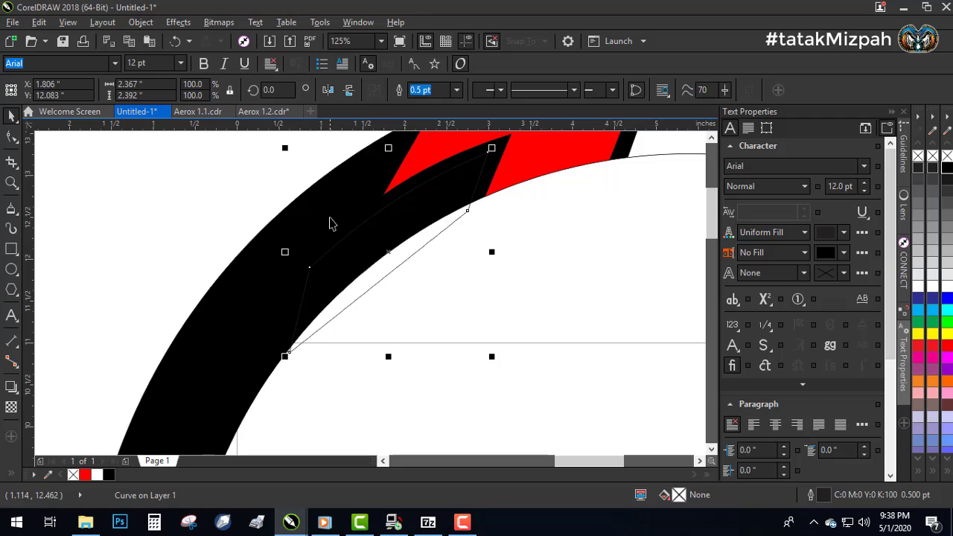
pyautogui.keyDown('shift'); pyautogui.click(376, 257); pyautogui.keyUp('shift')
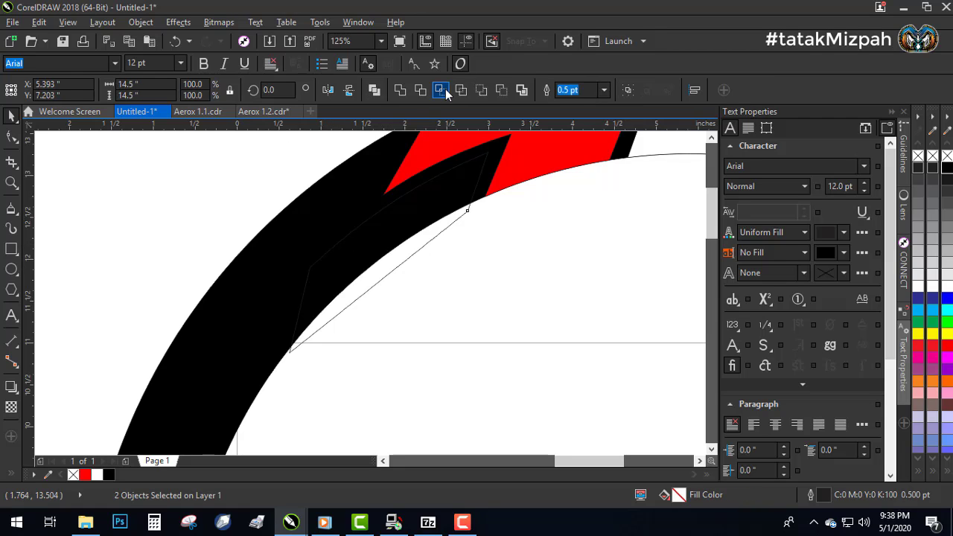
pyautogui.click(440, 90)
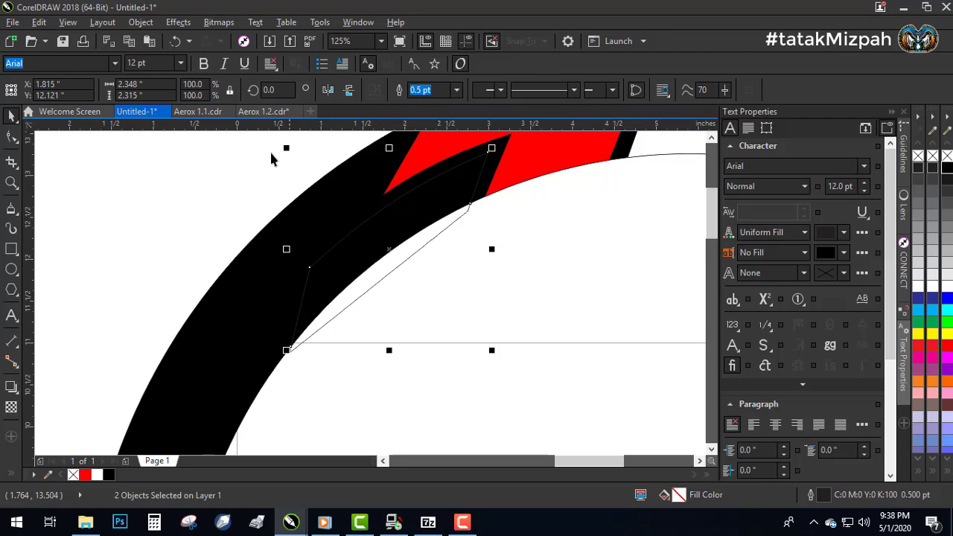
pyautogui.click(391, 273)
# Step: Fill the clipped piece along the ring's inner edge with white and deselect it
pyautogui.click(392, 236)
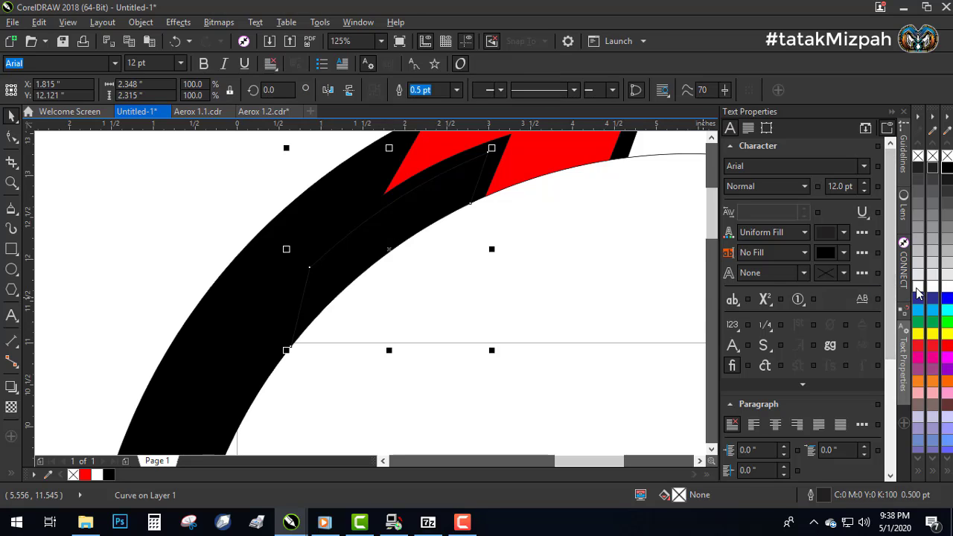
pyautogui.click(946, 288)
pyautogui.scroll(-1, 343, 350)
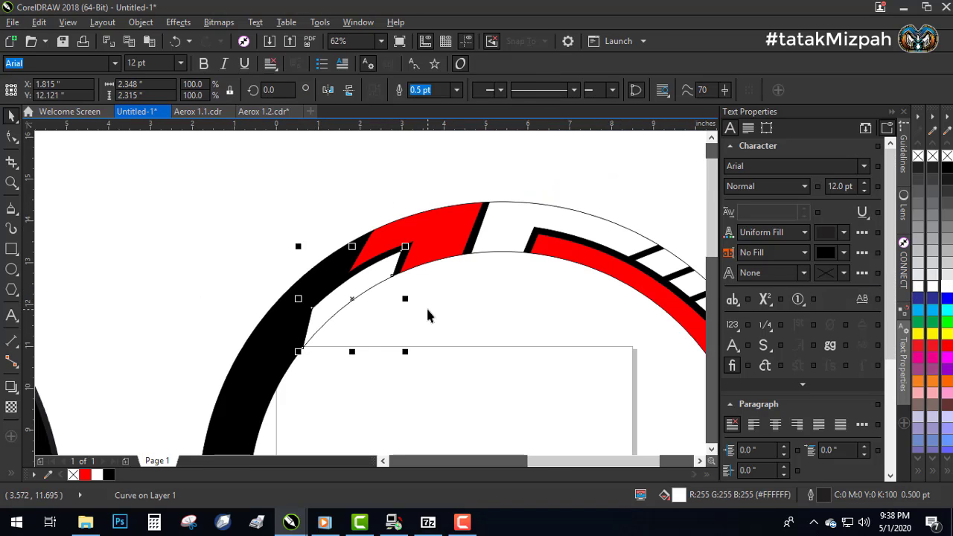
pyautogui.click(429, 305)
pyautogui.scroll(-2, 458, 297)
pyautogui.scroll(1, 468, 290)
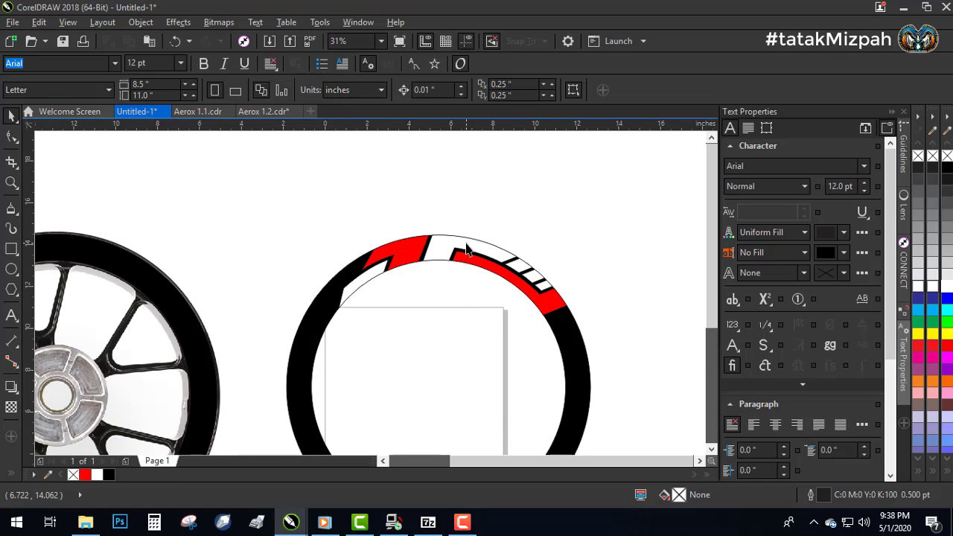
# Step: Adjust the white piece's upper-left corner node, smooth its upper edge into an even curve along the red zigzag, and deselect it
pyautogui.scroll(2, 366, 289)
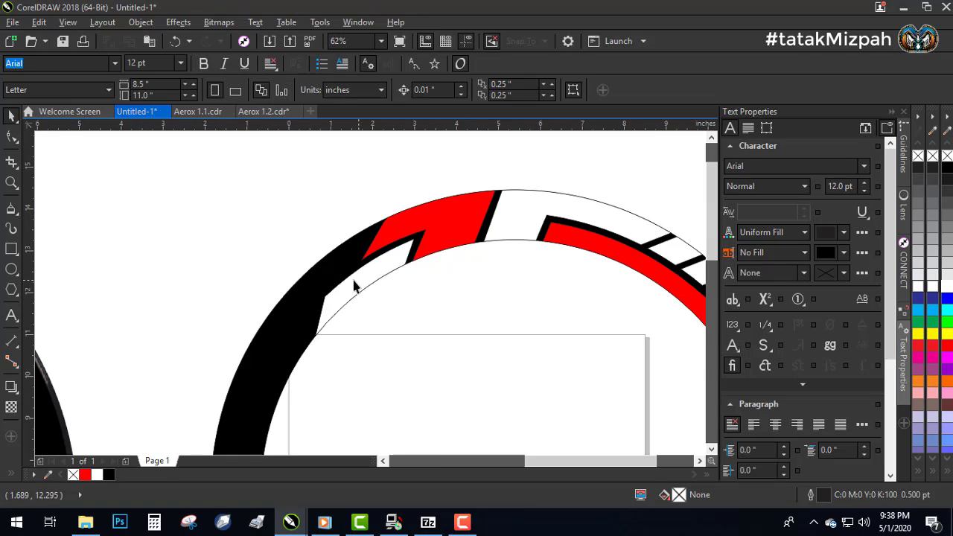
pyautogui.click(350, 294)
pyautogui.click(10, 138)
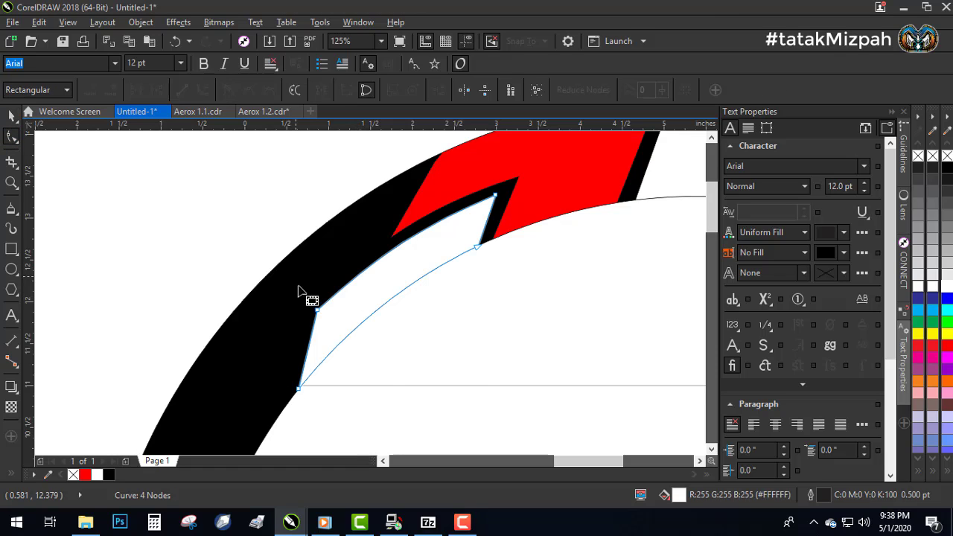
pyautogui.moveTo(315, 311); pyautogui.dragTo(339, 293)
pyautogui.scroll(2, 410, 242)
pyautogui.click(406, 249)
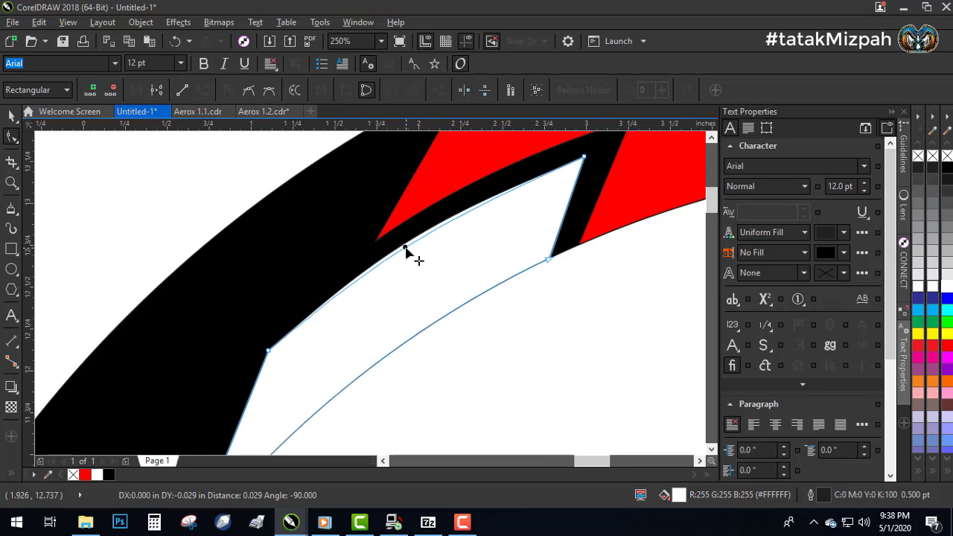
pyautogui.moveTo(406, 249); pyautogui.dragTo(406, 249)
pyautogui.scroll(-4, 406, 249)
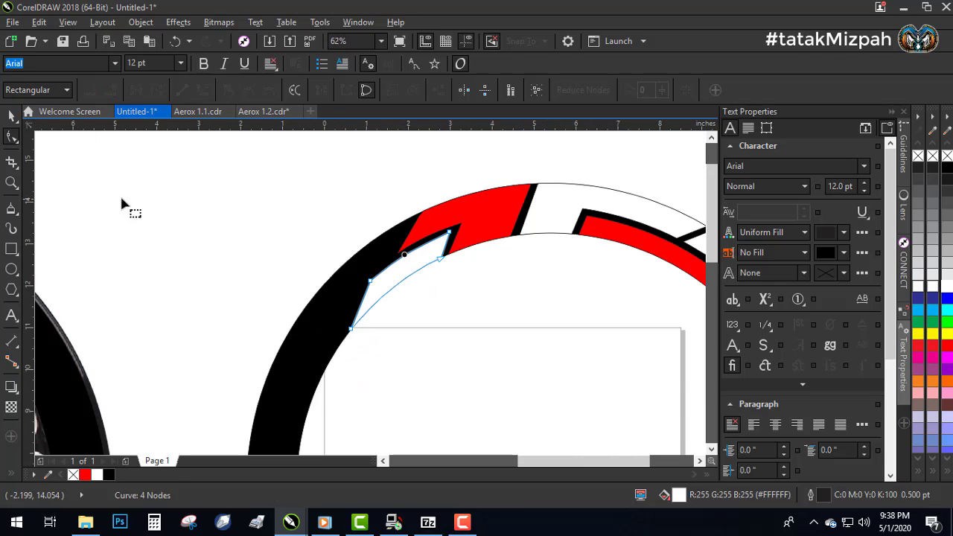
pyautogui.click(13, 117)
pyautogui.click(274, 255)
# Step: Select the four red and white decorative pieces on the ring's upper part and group them
pyautogui.scroll(-1, 427, 255)
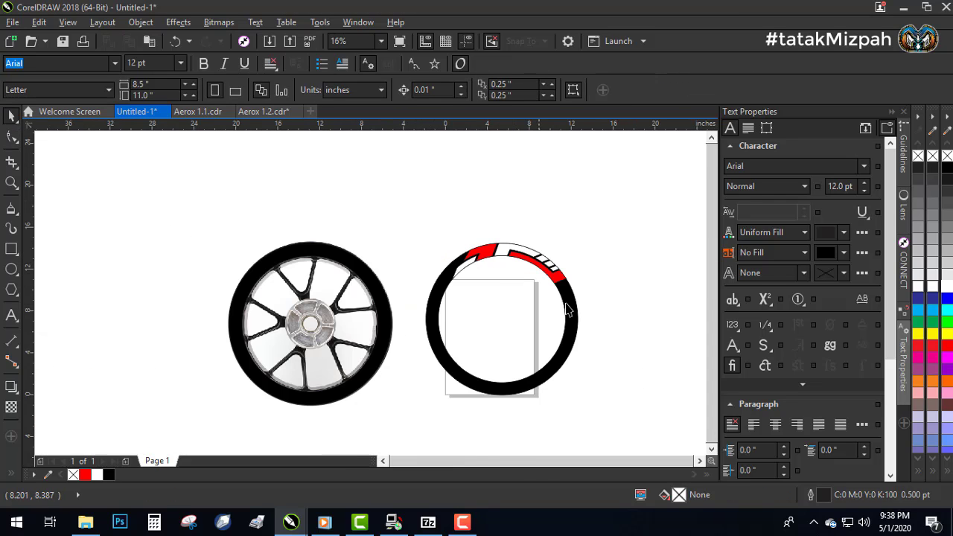
pyautogui.scroll(1, 568, 312)
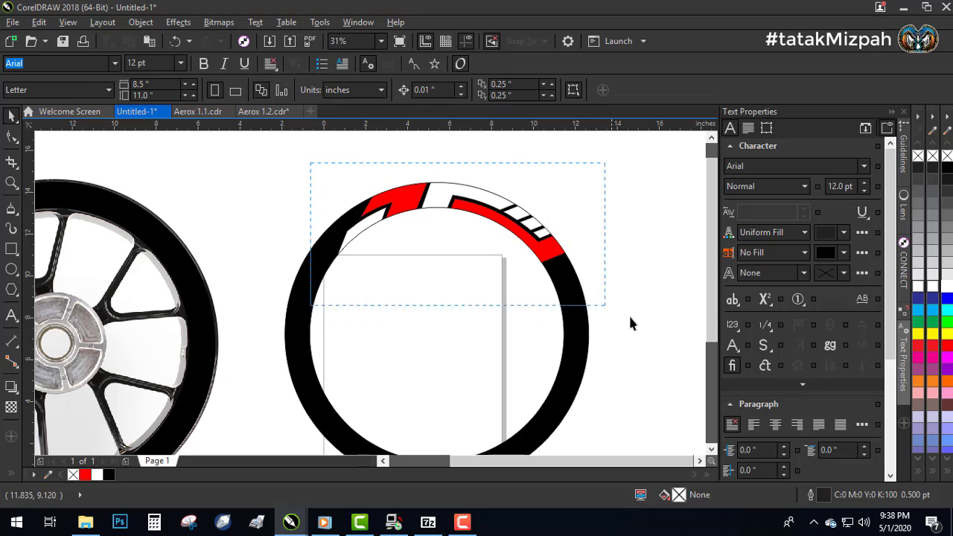
pyautogui.moveTo(630, 323); pyautogui.dragTo(630, 320)
pyautogui.moveTo(710, 252)
pyautogui.mouseDown()
pyautogui.moveTo(710, 277)
pyautogui.moveTo(710, 264)
pyautogui.mouseUp()
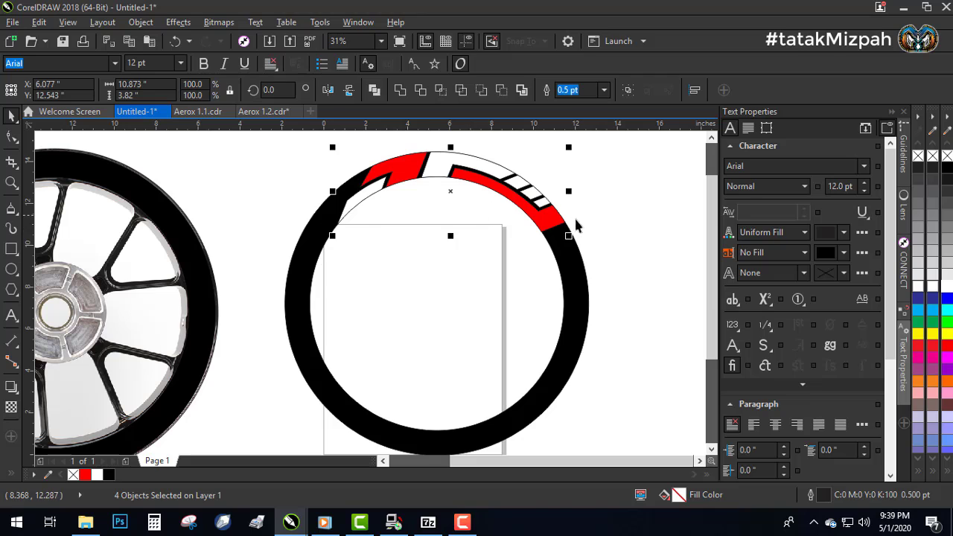
pyautogui.hotkey('ctrl', 'g')
pyautogui.scroll(-2, 421, 190)
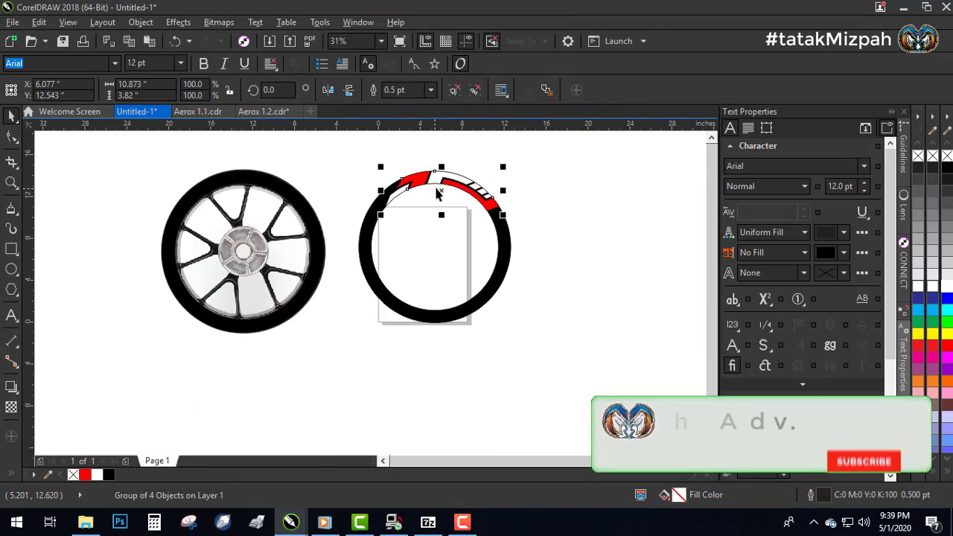
# Step: Place a copy of the decorative group at the ring's lower edge, flipped to 180 degrees
pyautogui.moveTo(455, 172); pyautogui.dragTo(429, 298)
pyautogui.click(350, 90)
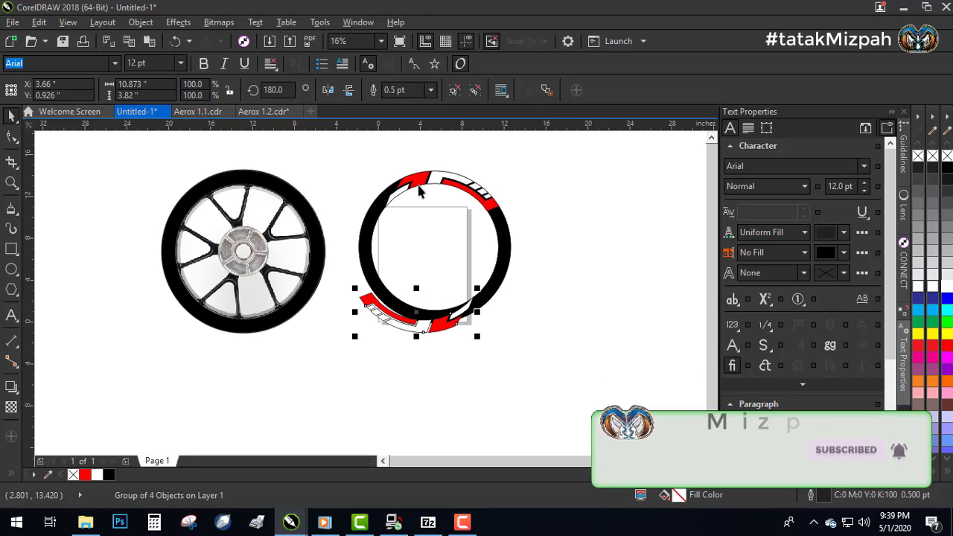
pyautogui.scroll(1, 453, 278)
pyautogui.scroll(-1, 445, 367)
# Step: Move the copied group onto the ring's lower-right side and rotate it to about 233.9 degrees
pyautogui.moveTo(442, 369); pyautogui.dragTo(484, 327)
pyautogui.click(483, 328)
pyautogui.moveTo(513, 290); pyautogui.dragTo(471, 251)
pyautogui.moveTo(473, 311)
pyautogui.mouseDown()
pyautogui.moveTo(493, 335)
pyautogui.moveTo(486, 321)
pyautogui.mouseUp()
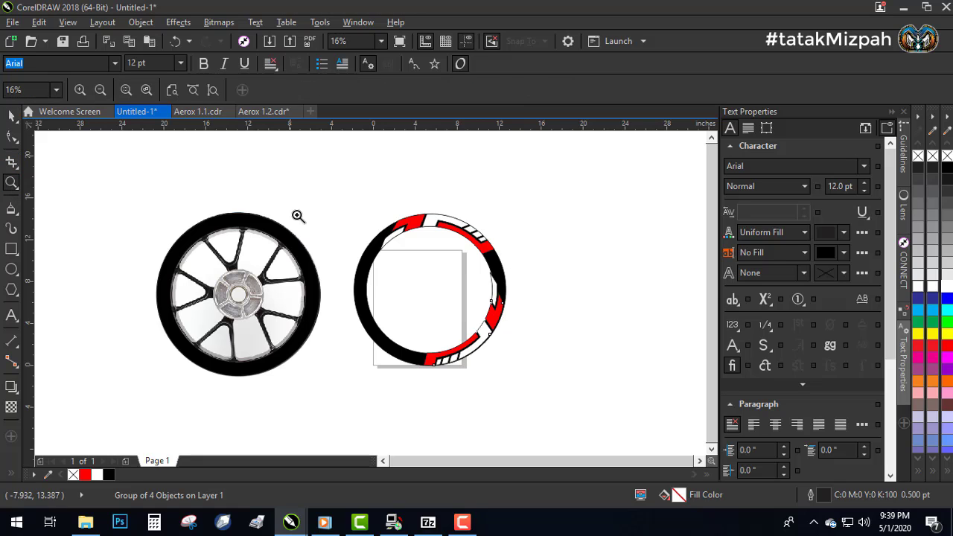
# Step: Refine the lower-right group's position on the ring, rotate it to about 232.8 degrees, and deselect it
pyautogui.moveTo(338, 216); pyautogui.dragTo(518, 381)
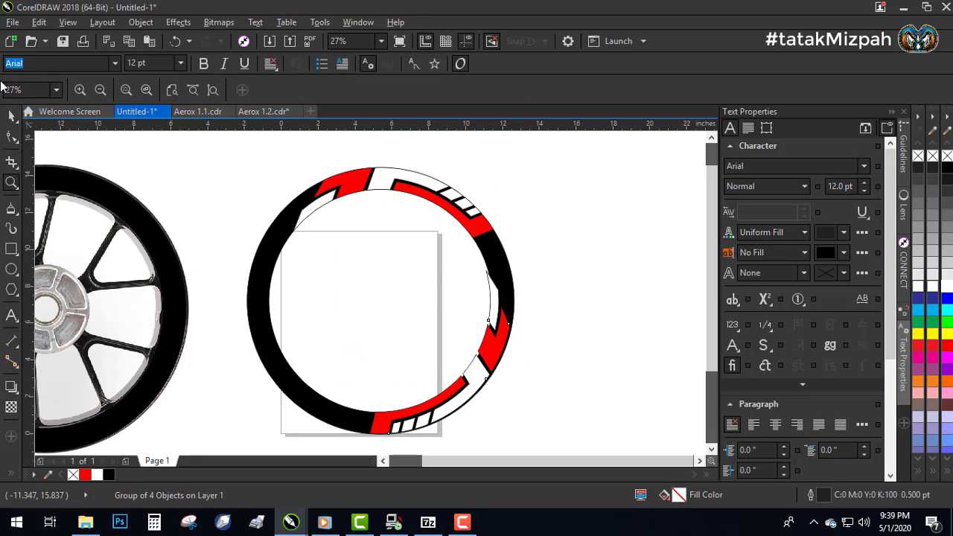
pyautogui.click(12, 116)
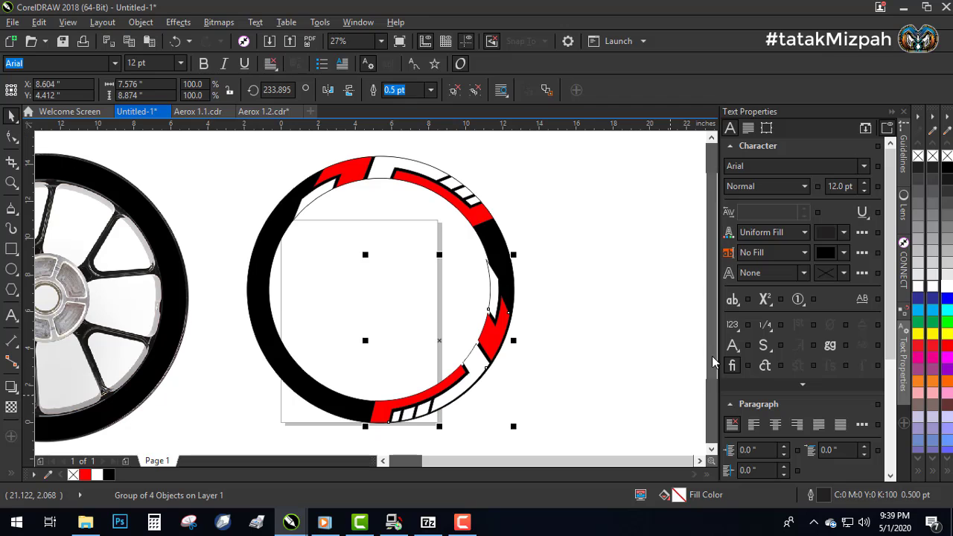
pyautogui.scroll(-1, 714, 298)
pyautogui.moveTo(494, 335); pyautogui.dragTo(494, 337)
pyautogui.click(491, 329)
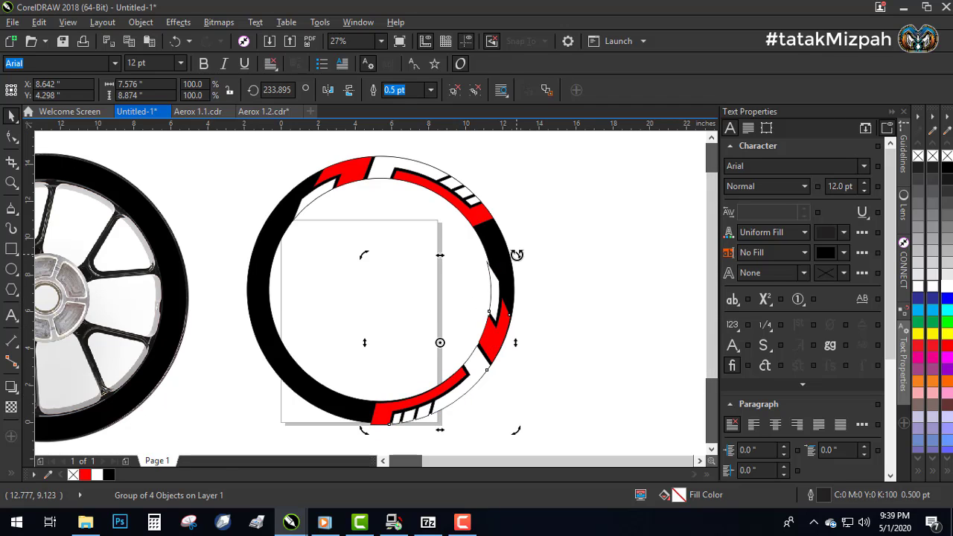
pyautogui.moveTo(517, 255); pyautogui.dragTo(520, 255)
pyautogui.click(545, 294)
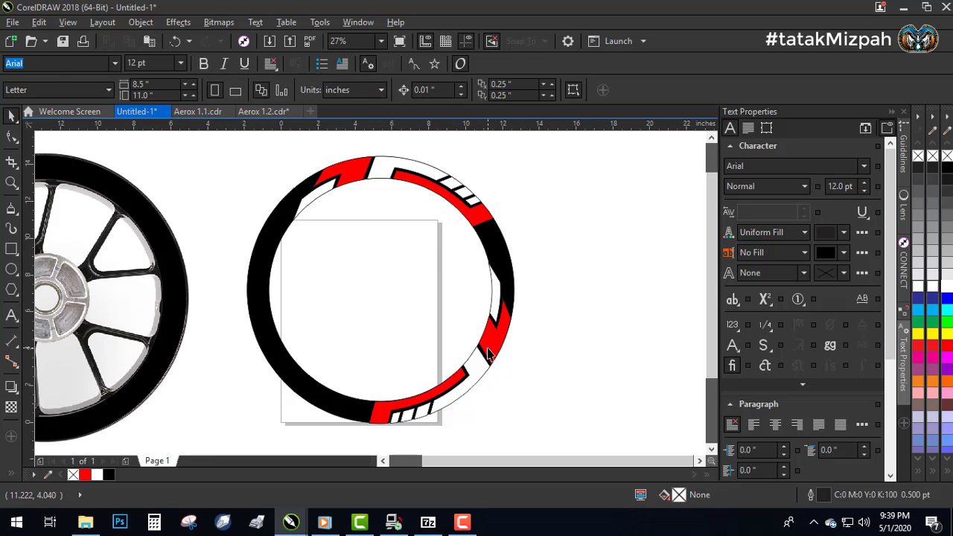
# Step: Duplicate the lower-right group onto the ring's left side and rotate the copy to about 114.6 degrees
pyautogui.click(489, 352)
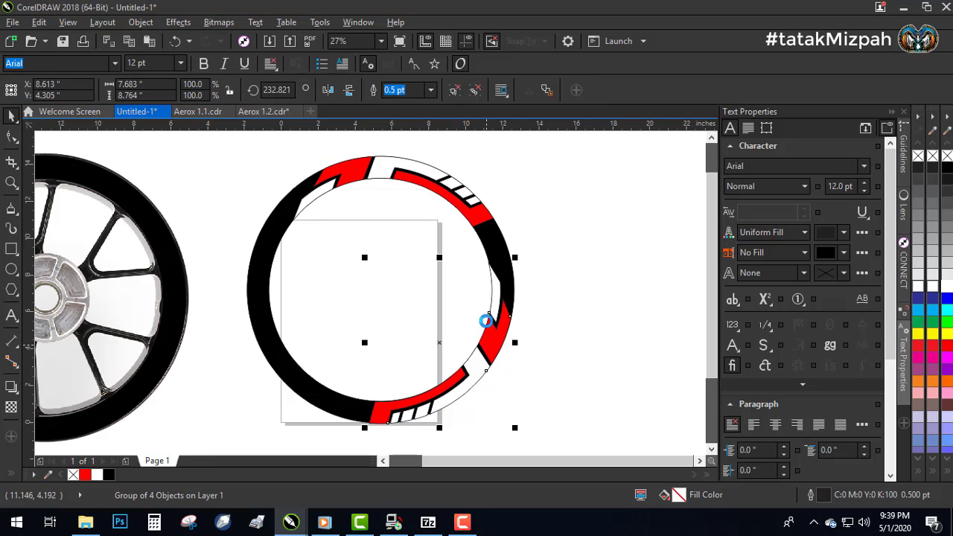
pyautogui.moveTo(491, 333); pyautogui.dragTo(317, 301)
pyautogui.rightClick(317, 300)
pyautogui.click(317, 301)
pyautogui.moveTo(344, 222); pyautogui.dragTo(275, 377)
pyautogui.click(241, 347)
pyautogui.moveTo(240, 348); pyautogui.dragTo(265, 366)
pyautogui.click(265, 365)
pyautogui.moveTo(329, 218); pyautogui.dragTo(298, 222)
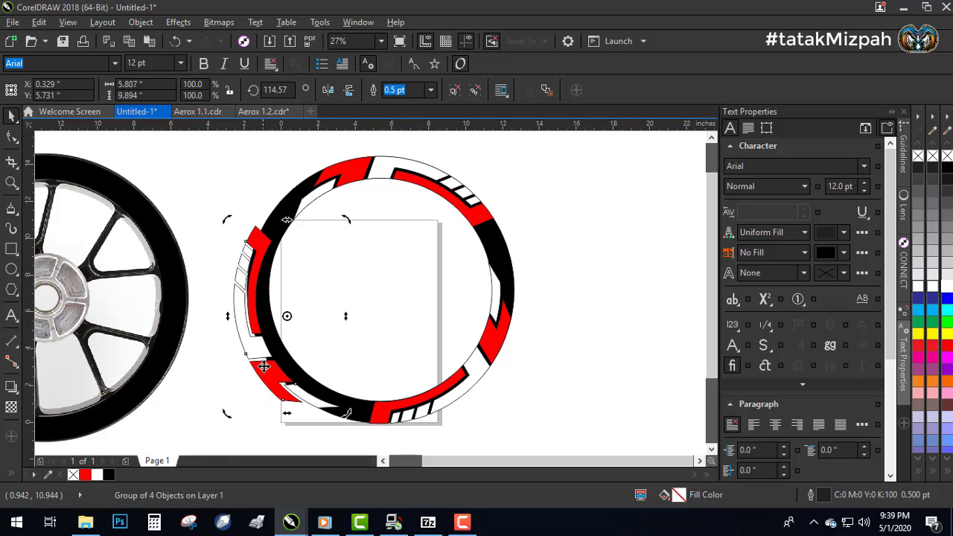
# Step: Fit the left-side group within the ring's edges and rotate it to about 116.8 degrees
pyautogui.click(261, 364)
pyautogui.moveTo(270, 378); pyautogui.dragTo(278, 372)
pyautogui.click(278, 372)
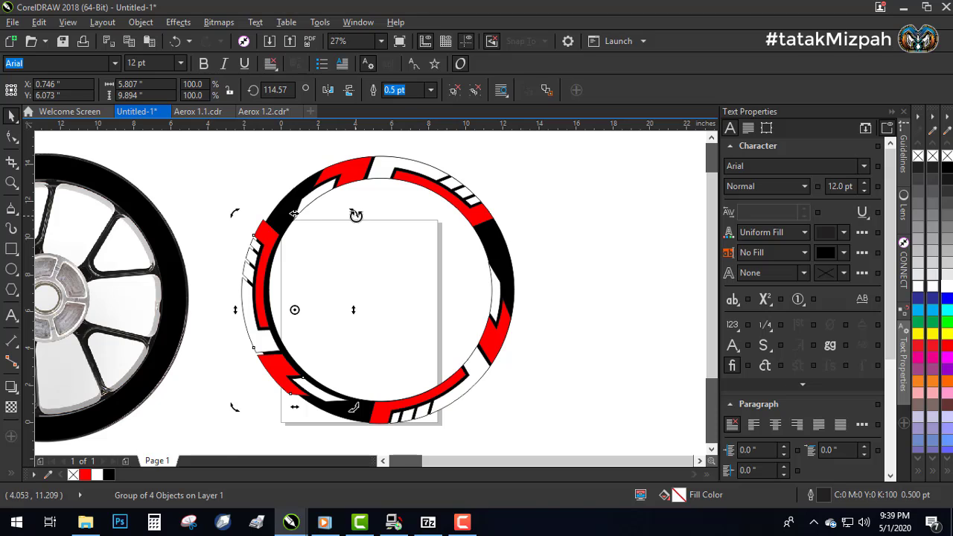
pyautogui.moveTo(356, 215); pyautogui.dragTo(350, 216)
pyautogui.click(262, 239)
pyautogui.moveTo(263, 241); pyautogui.dragTo(268, 241)
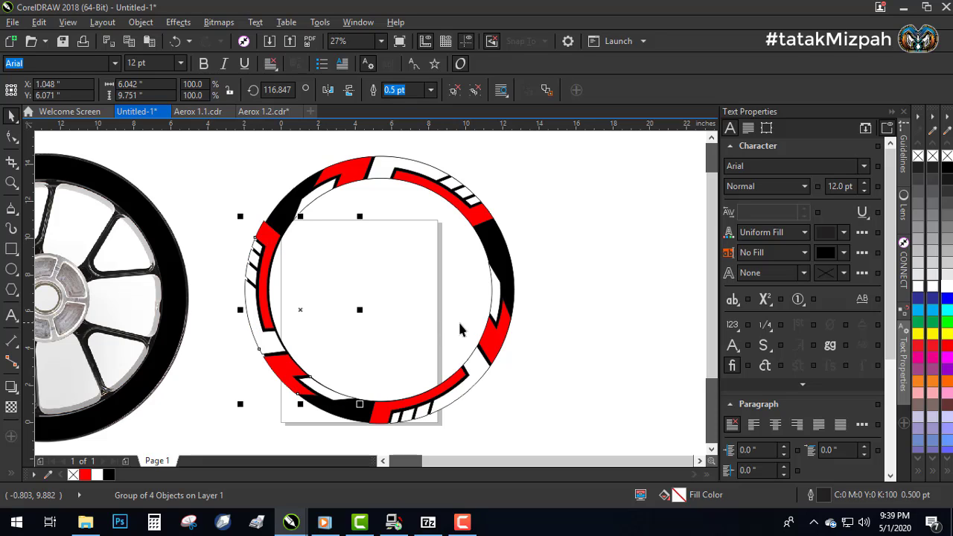
# Step: Shift the lower-right group up along the ring, rotate it to about 238.9 degrees for even spacing, and deselect it
pyautogui.click(495, 340)
pyautogui.click(502, 337)
pyautogui.moveTo(513, 254); pyautogui.dragTo(497, 324)
pyautogui.click(489, 330)
pyautogui.click(498, 324)
pyautogui.moveTo(517, 246); pyautogui.dragTo(522, 244)
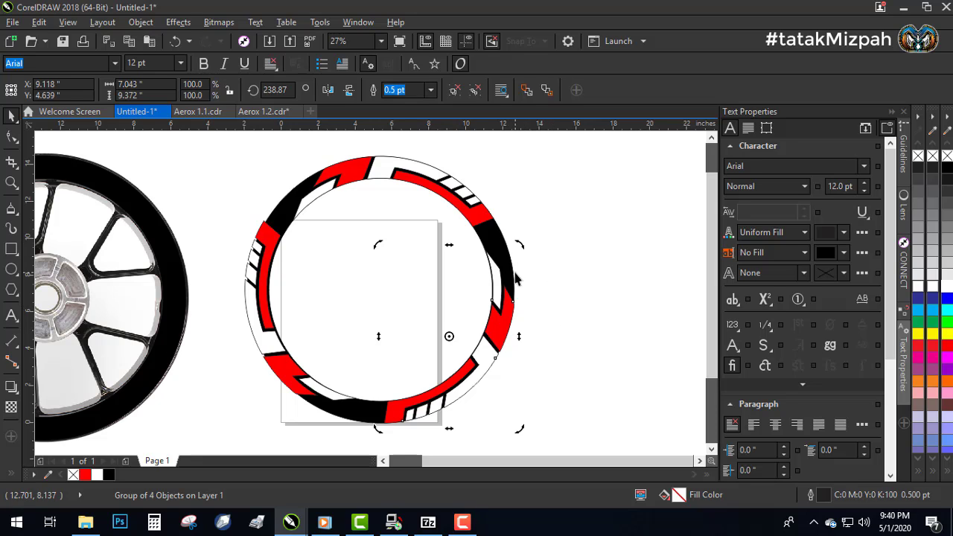
pyautogui.click(540, 305)
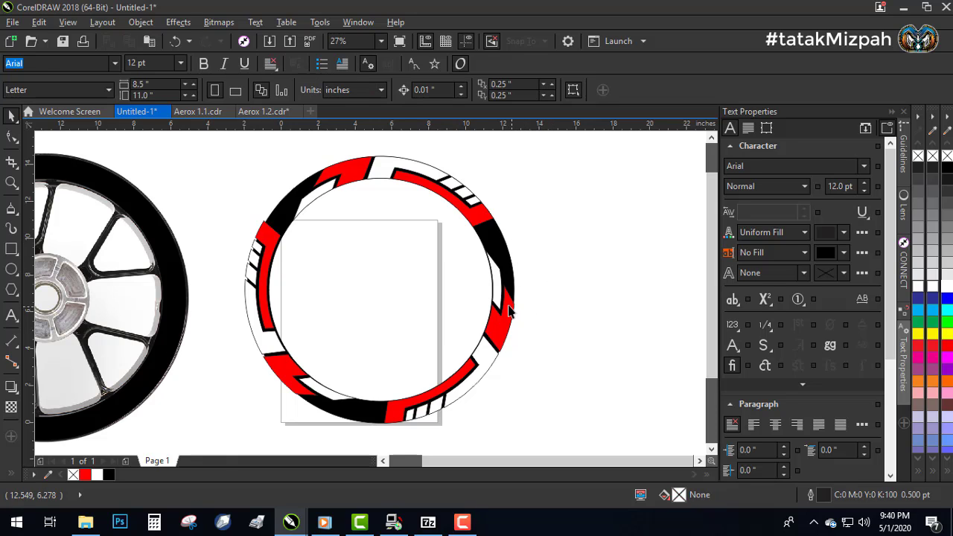
# Step: Nudge the lower-right group 0.03 inch left and 0.02 inch up, and the left-side group 0.03 inch right and 0.02 inch down
pyautogui.click(506, 309)
pyautogui.press('Left')
pyautogui.press('Left')
pyautogui.press('Left')
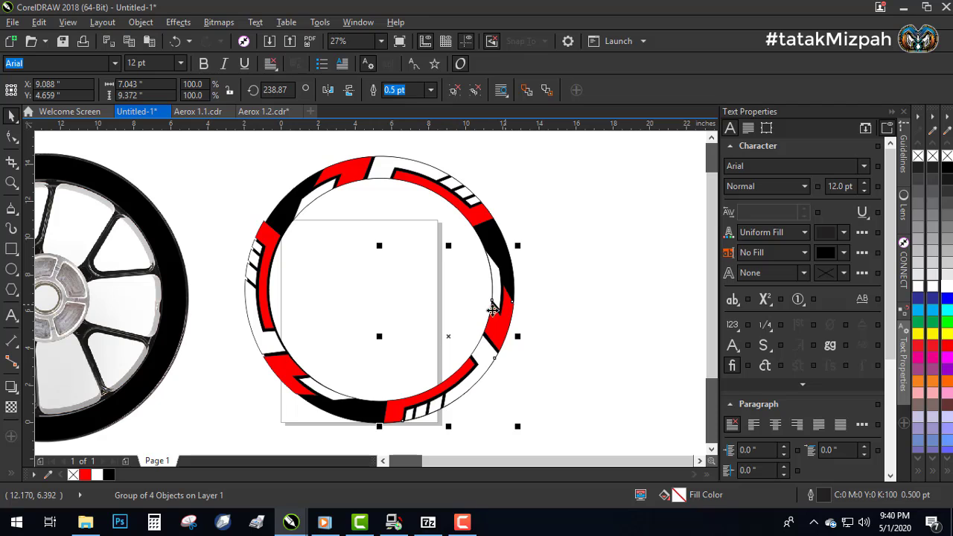
pyautogui.click(258, 277)
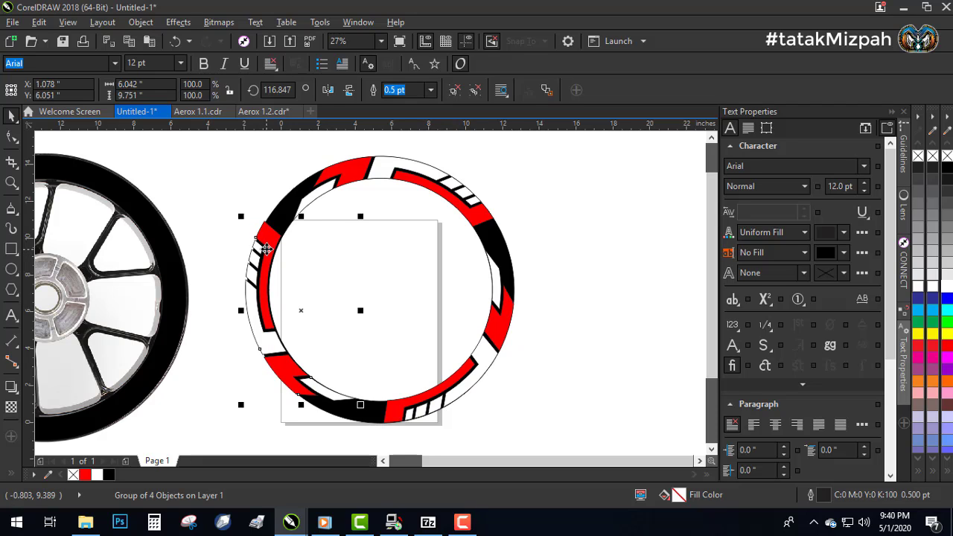
# Step: Fine-tune the left-side group on the ring by nudging it 0.02 inch right and 0.01 inch down, and deselect it
pyautogui.press('Right')
pyautogui.press('Right')
pyautogui.press('Down')
pyautogui.press('Down')
pyautogui.press('Down')
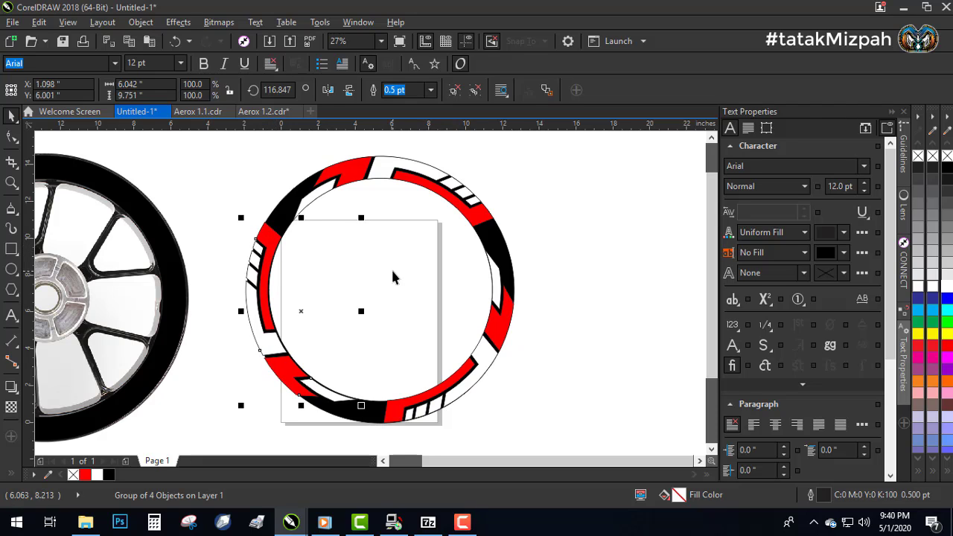
pyautogui.press('Up')
pyautogui.press('Up')
pyautogui.press('Up')
pyautogui.press('Up')
pyautogui.press('Right')
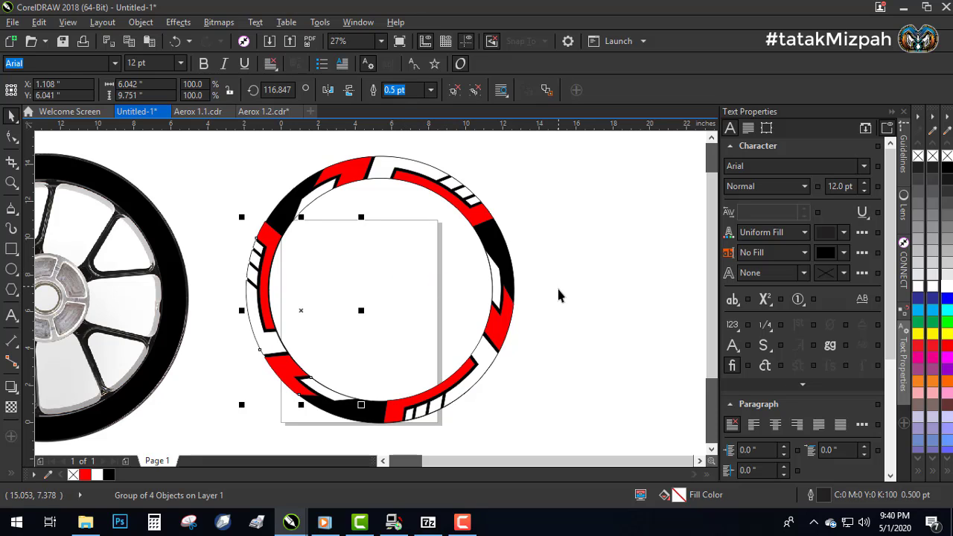
pyautogui.press('Left')
pyautogui.click(562, 300)
# Step: Move the whole sticker ring with its three decorative groups onto the wheel photo
pyautogui.scroll(-2, 452, 224)
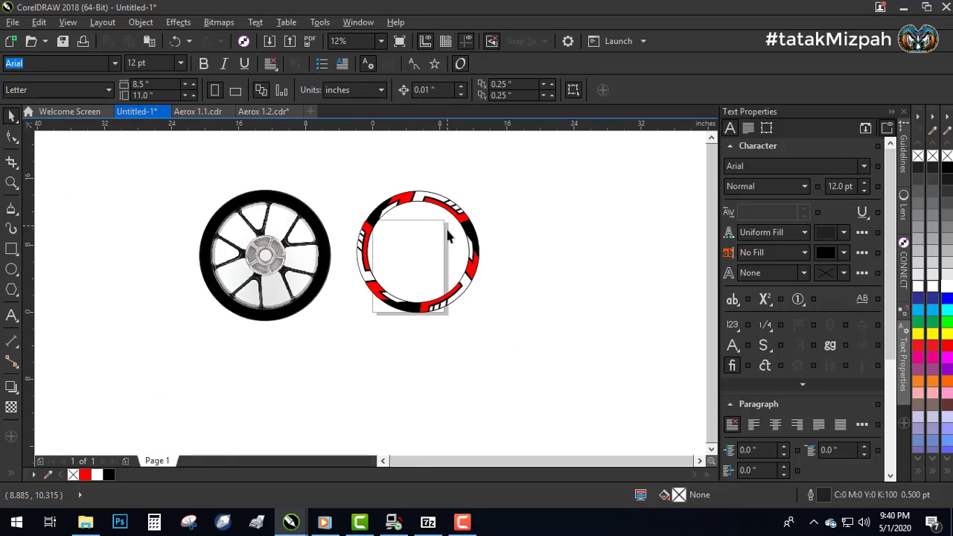
pyautogui.scroll(2, 447, 240)
pyautogui.click(11, 187)
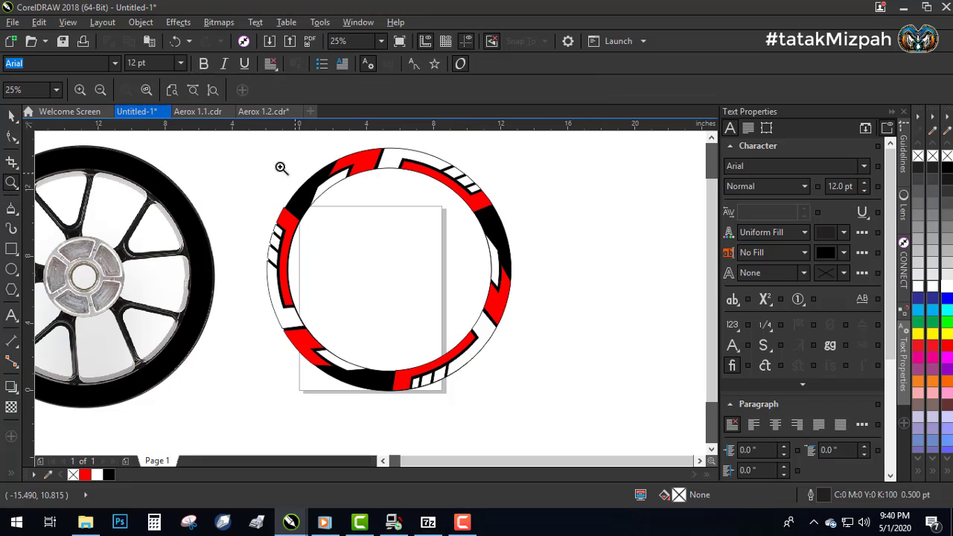
pyautogui.moveTo(239, 144); pyautogui.dragTo(550, 403)
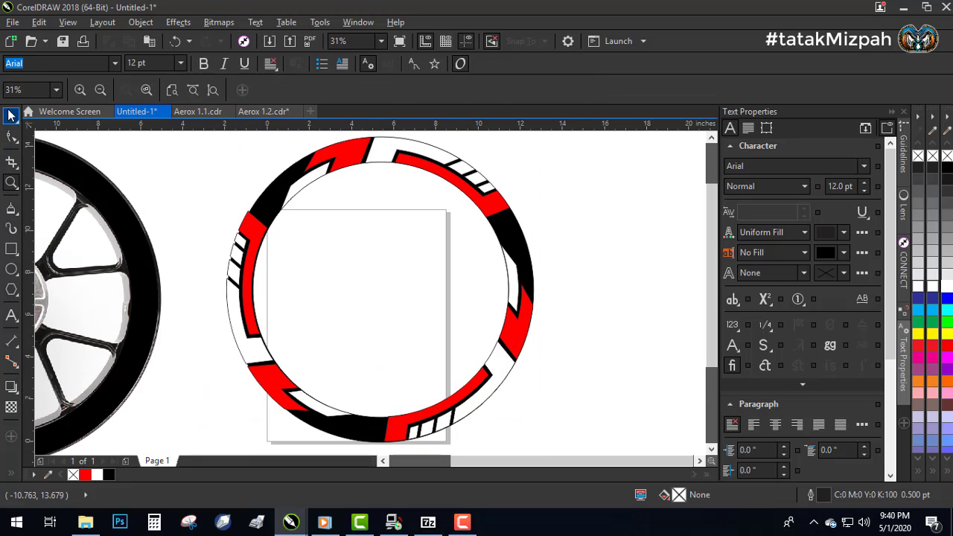
pyautogui.click(11, 116)
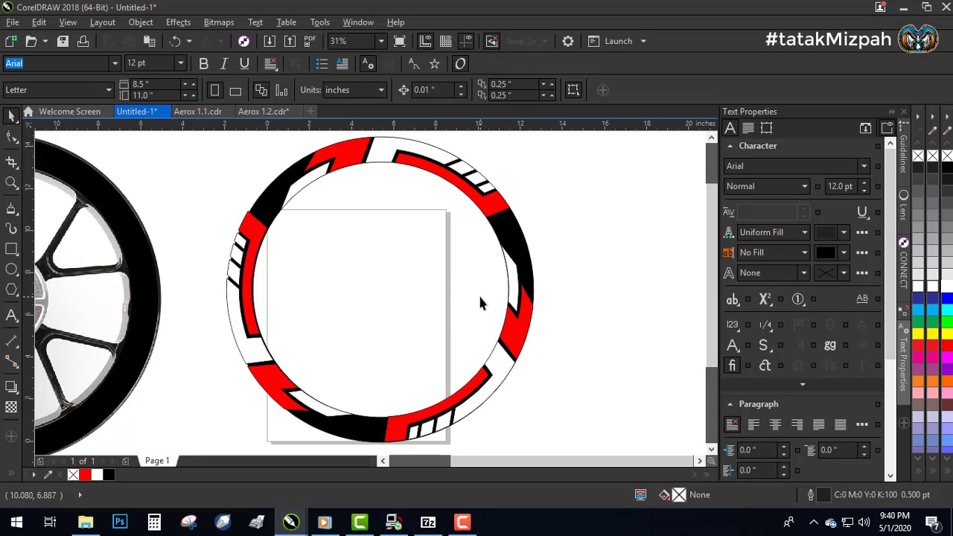
pyautogui.scroll(-2, 481, 304)
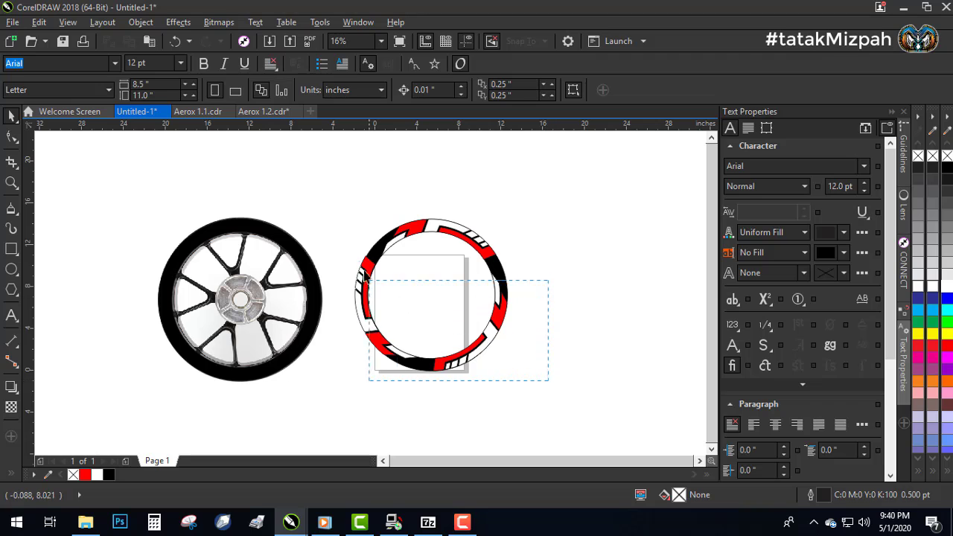
pyautogui.moveTo(366, 277); pyautogui.dragTo(321, 214)
pyautogui.moveTo(445, 231); pyautogui.dragTo(260, 244)
# Step: Enlarge the sticker proportionally to about 15.10 by 15.03 inches to cover the photographed wheel rim
pyautogui.hotkey('shift', 'F2')
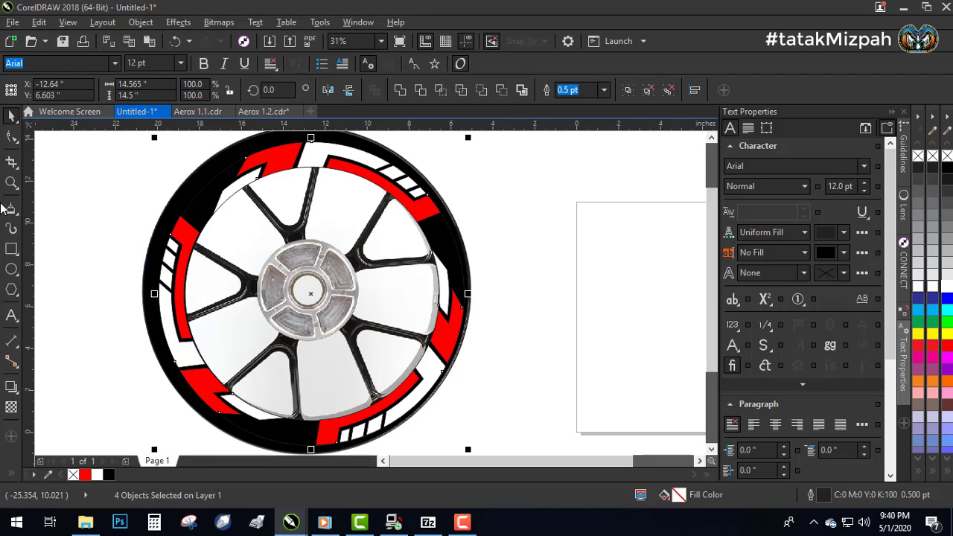
pyautogui.doubleClick(11, 185)
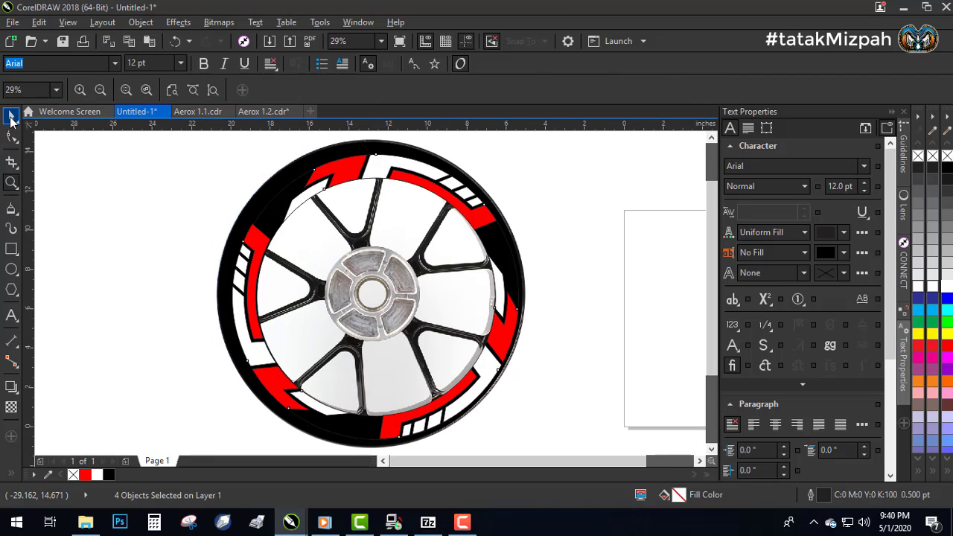
pyautogui.click(11, 117)
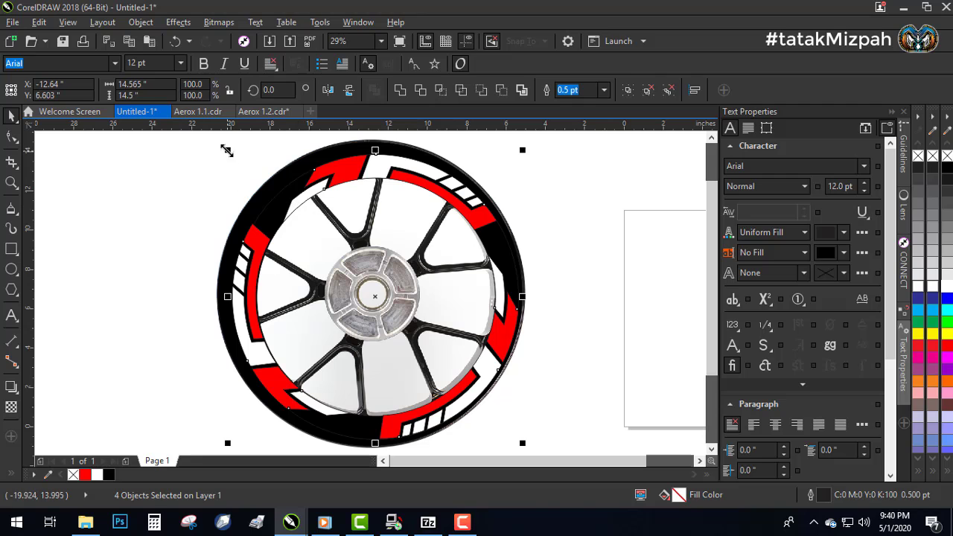
pyautogui.moveTo(224, 149); pyautogui.dragTo(207, 137)
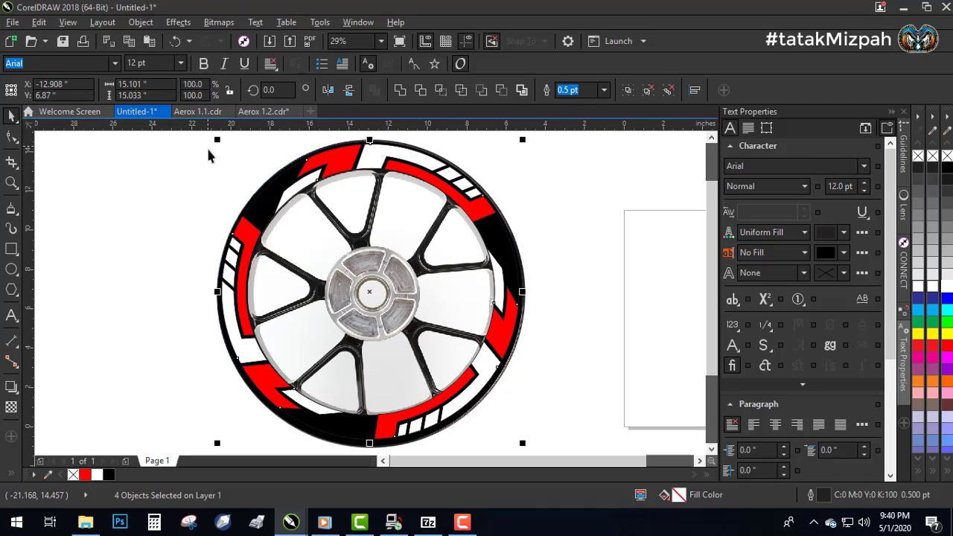
# Step: Nudge the sticker 0.01 inch right and 0.1 inch down to centre it on the wheel
pyautogui.press('Down')
pyautogui.press('Down')
pyautogui.press('Down')
pyautogui.press('Down')
pyautogui.press('Right')
pyautogui.press('Right')
pyautogui.press('Right')
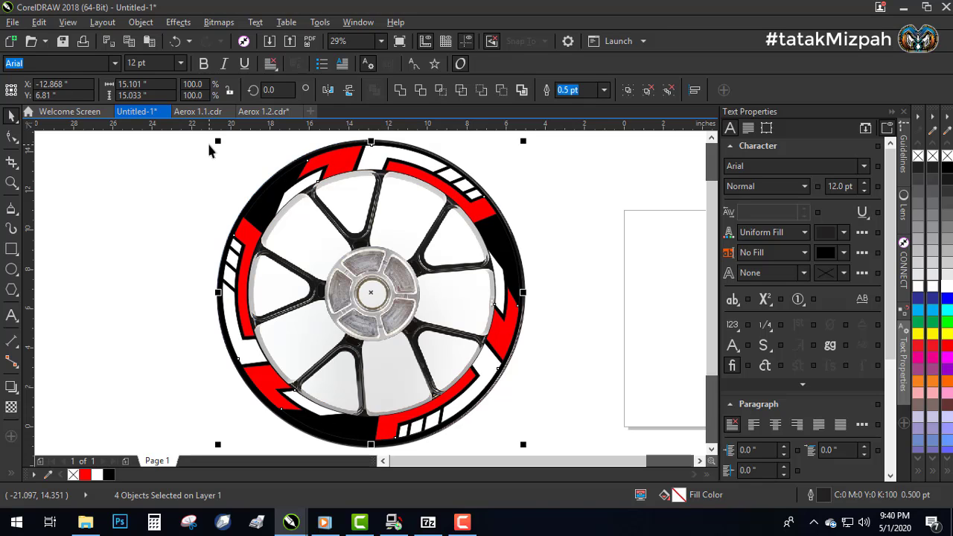
pyautogui.press('Down')
pyautogui.press('Down')
pyautogui.press('Left')
pyautogui.press('Left')
pyautogui.press('Left')
pyautogui.press('Left')
pyautogui.press('Left')
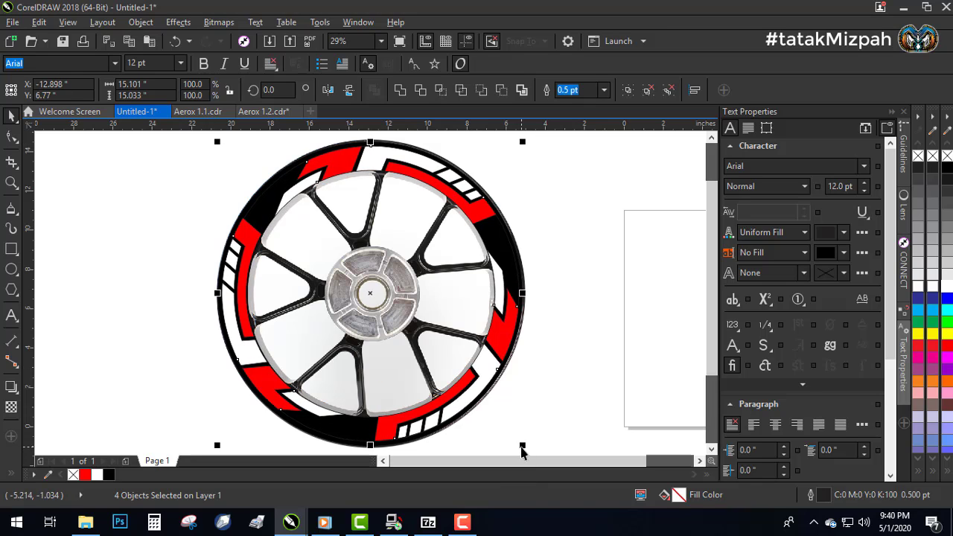
# Step: Enlarge the sticker slightly to about 15.20 by 15.13 inches on the wheel, and deselect it
pyautogui.moveTo(524, 447)
pyautogui.mouseDown()
pyautogui.moveTo(511, 420)
pyautogui.moveTo(523, 437)
pyautogui.mouseUp()
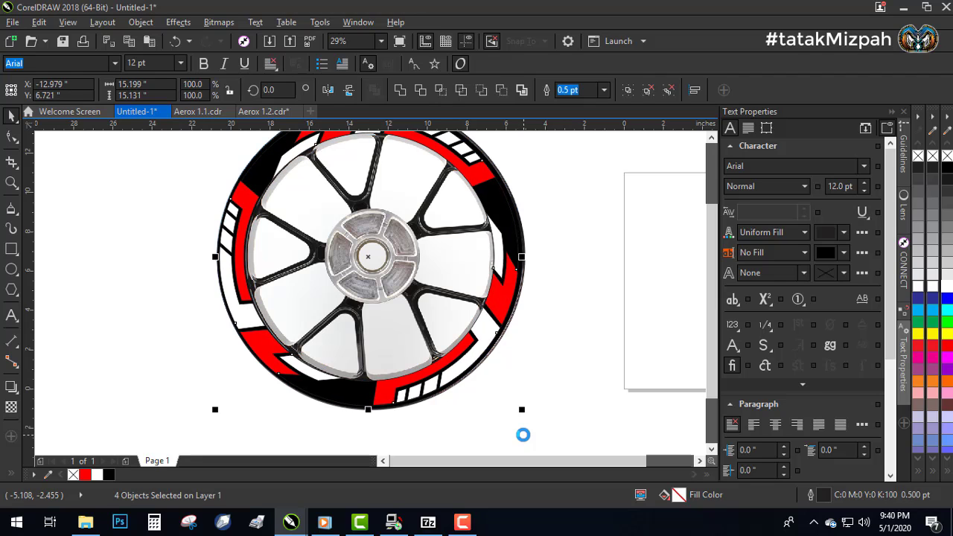
pyautogui.scroll(-2, 482, 387)
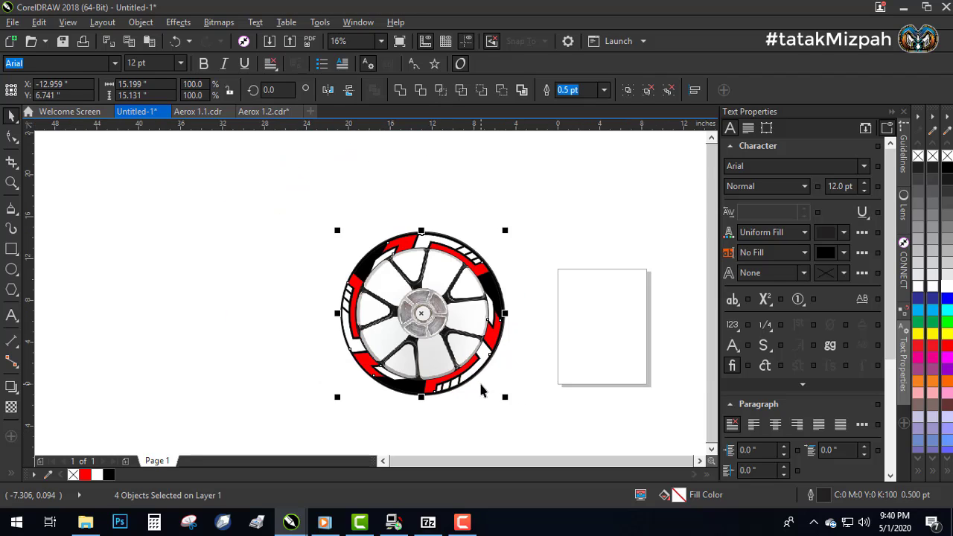
pyautogui.scroll(2, 481, 363)
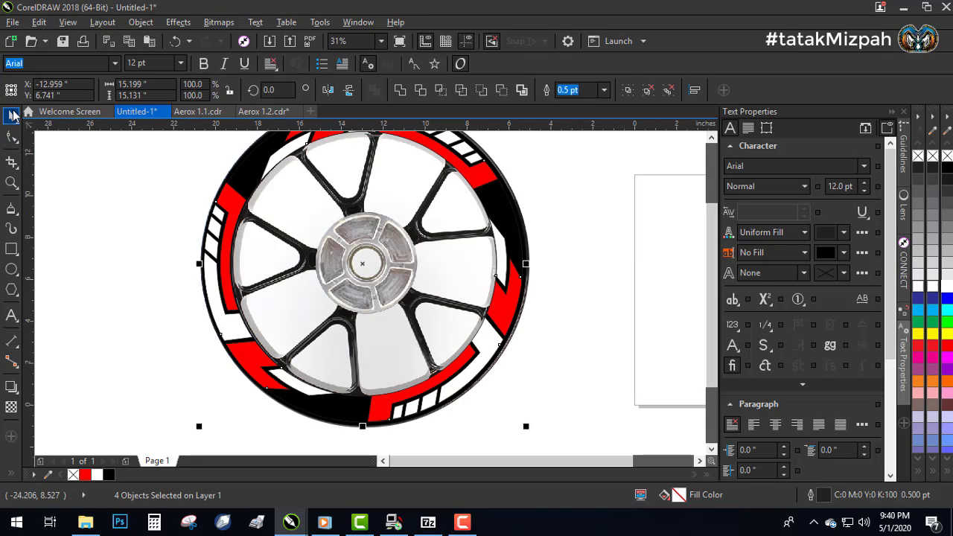
pyautogui.click(67, 216)
# Step: Duplicate the wheel photo together with its sticker and place the copy beside the original on the right
pyautogui.scroll(-2, 271, 327)
pyautogui.moveTo(191, 186); pyautogui.dragTo(509, 414)
pyautogui.moveTo(320, 292); pyautogui.dragTo(512, 290)
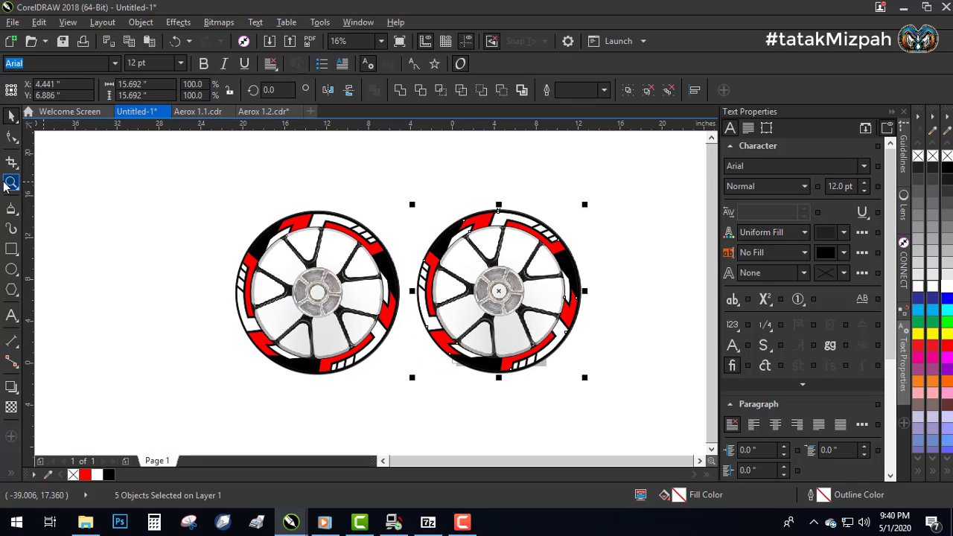
# Step: Ungroup the three decorative groups on the right-hand wheel copy so their shapes can be edited separately
pyautogui.doubleClick(6, 184)
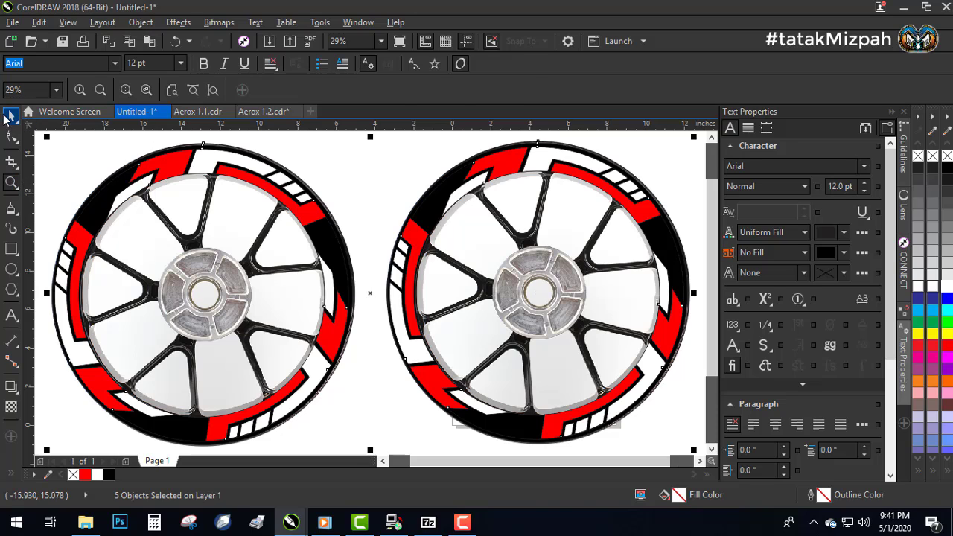
pyautogui.click(8, 116)
pyautogui.click(353, 184)
pyautogui.click(488, 158)
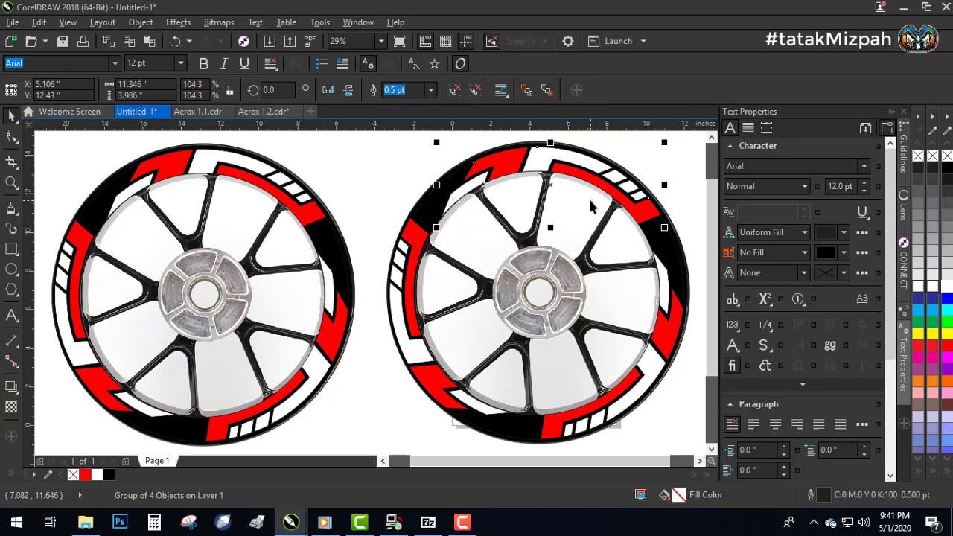
pyautogui.keyDown('shift'); pyautogui.click(684, 338); pyautogui.keyUp('shift')
pyautogui.keyDown('shift'); pyautogui.click(683, 338); pyautogui.keyUp('shift')
pyautogui.keyDown('shift'); pyautogui.click(668, 333); pyautogui.keyUp('shift')
pyautogui.click(409, 296)
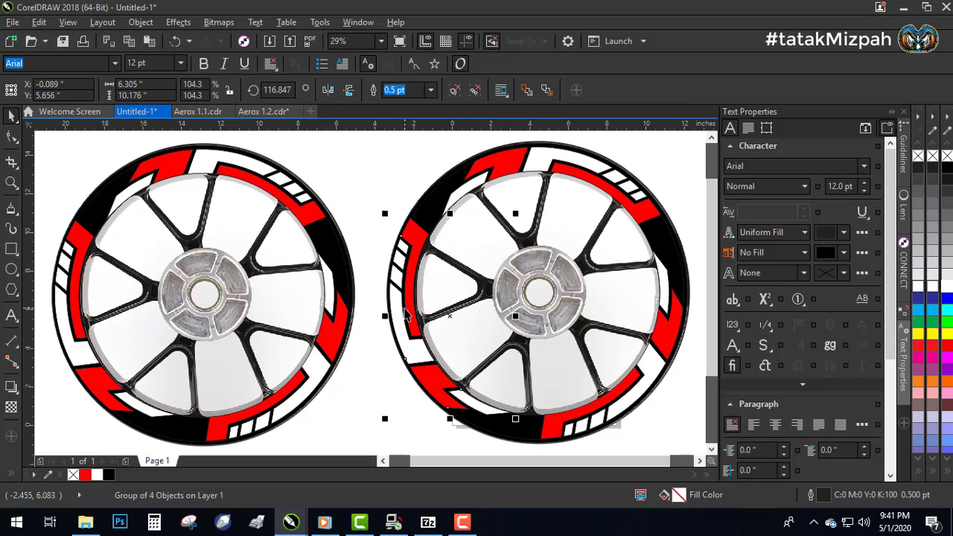
pyautogui.keyDown('shift'); pyautogui.click(587, 182); pyautogui.keyUp('shift')
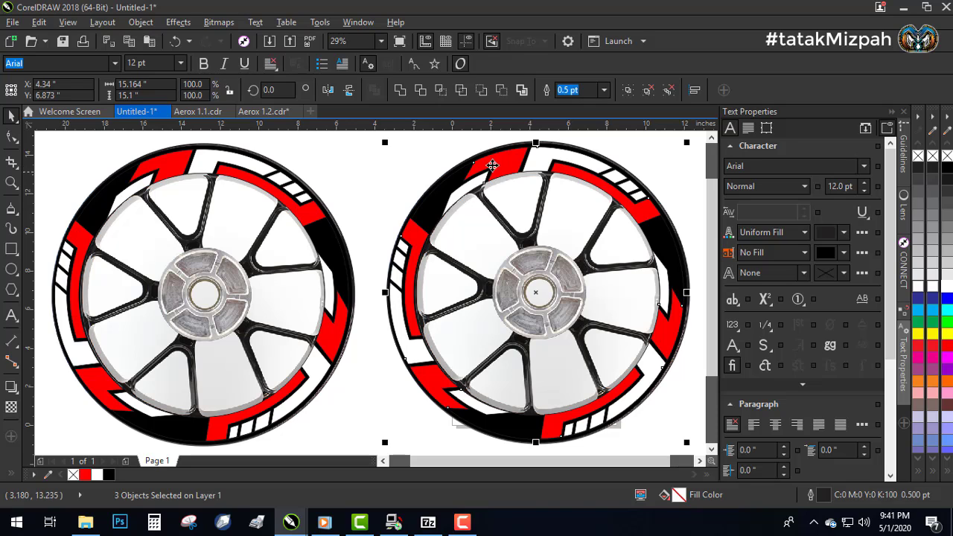
pyautogui.hotkey('ctrl', 'u')
pyautogui.click(420, 164)
# Step: Recolor all six red shapes on the right-hand wheel to blue (#0000FF) and deselect them
pyautogui.click(540, 161)
pyautogui.click(518, 164)
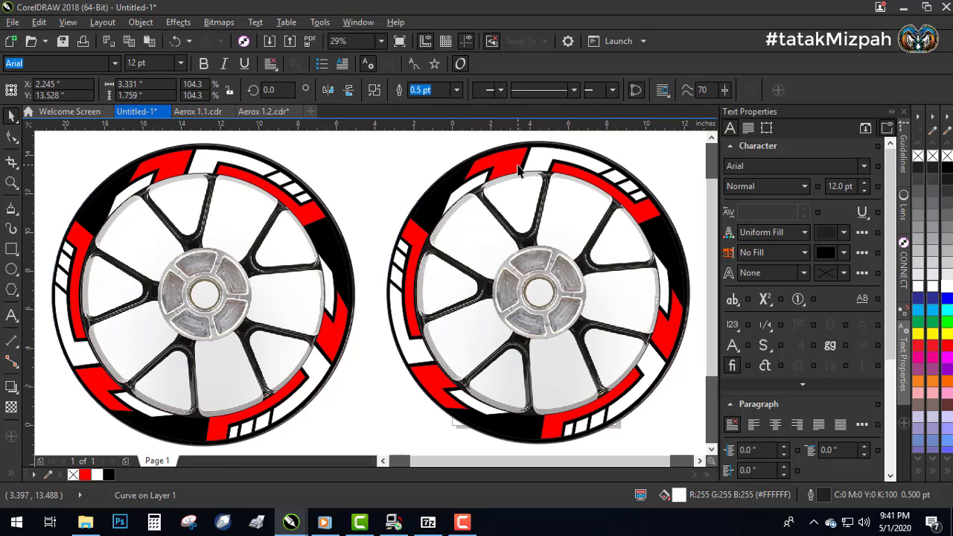
pyautogui.keyDown('shift'); pyautogui.click(579, 177); pyautogui.keyUp('shift')
pyautogui.keyDown('shift'); pyautogui.click(672, 313); pyautogui.keyUp('shift')
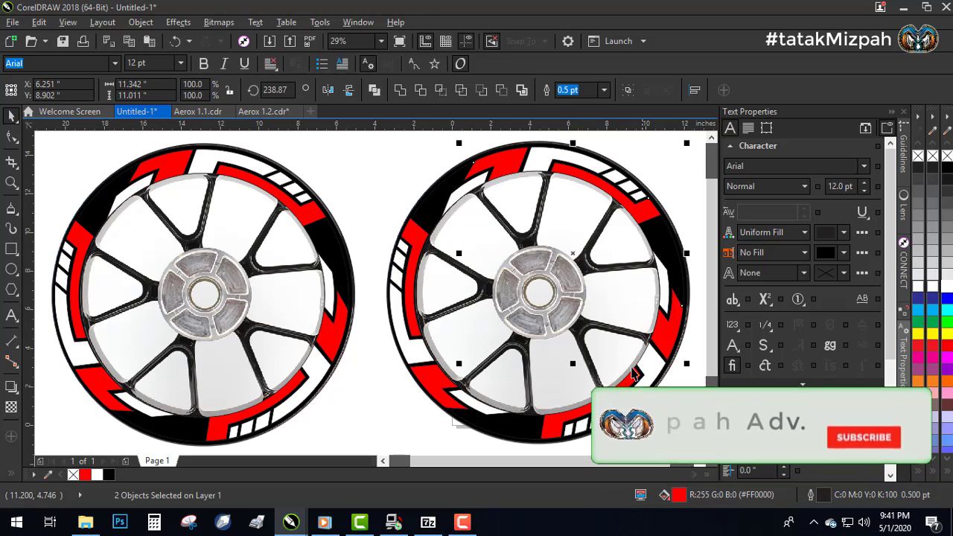
pyautogui.keyDown('shift'); pyautogui.click(562, 420); pyautogui.keyUp('shift')
pyautogui.keyDown('shift'); pyautogui.click(435, 384); pyautogui.keyUp('shift')
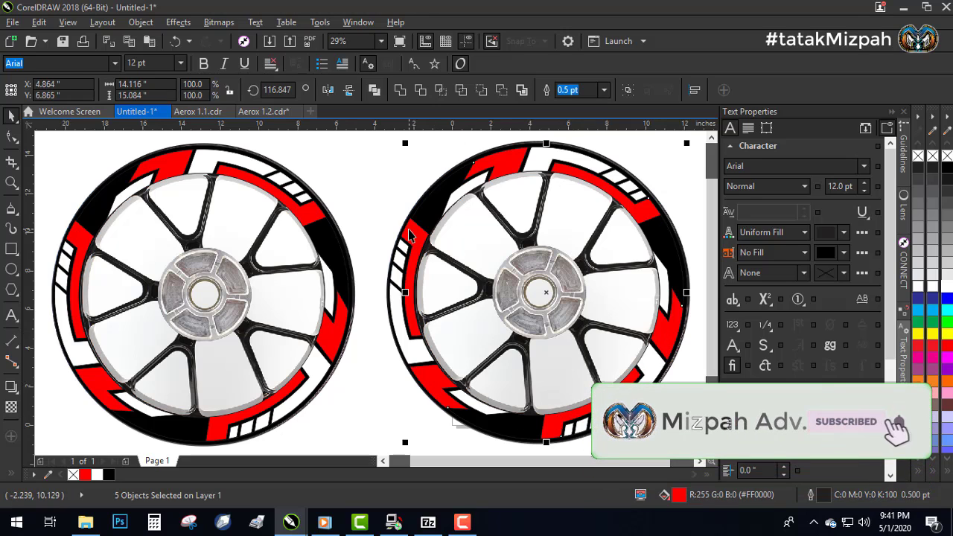
pyautogui.keyDown('shift'); pyautogui.click(411, 298); pyautogui.keyUp('shift')
pyautogui.click(928, 305)
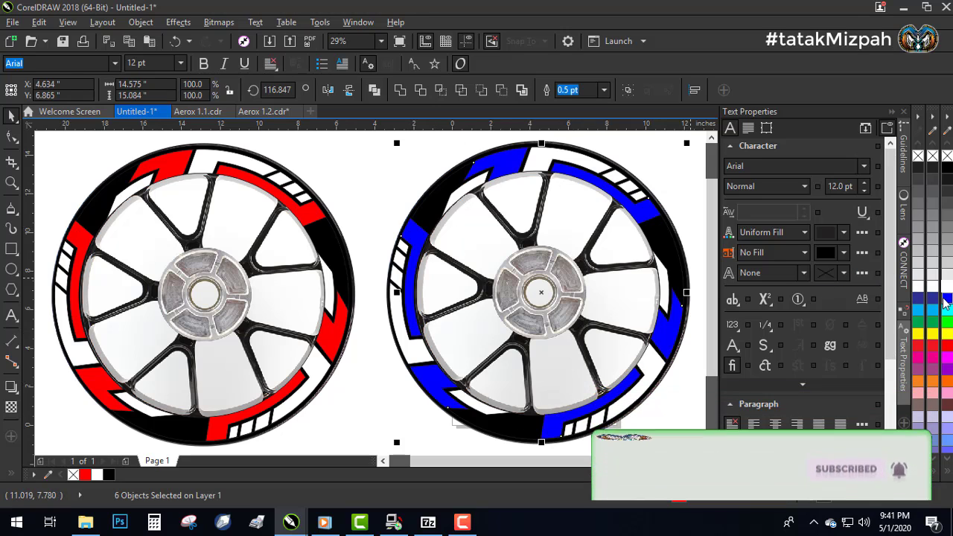
pyautogui.click(403, 186)
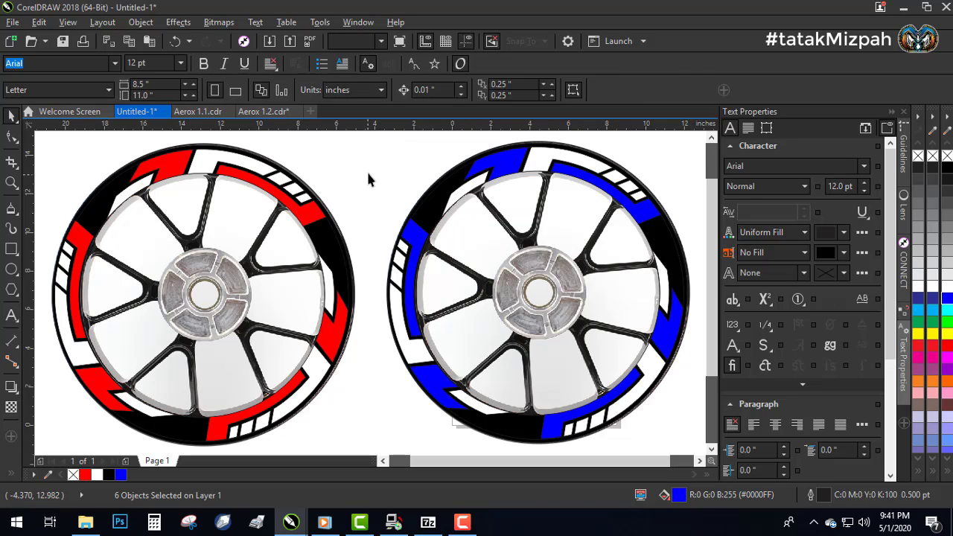